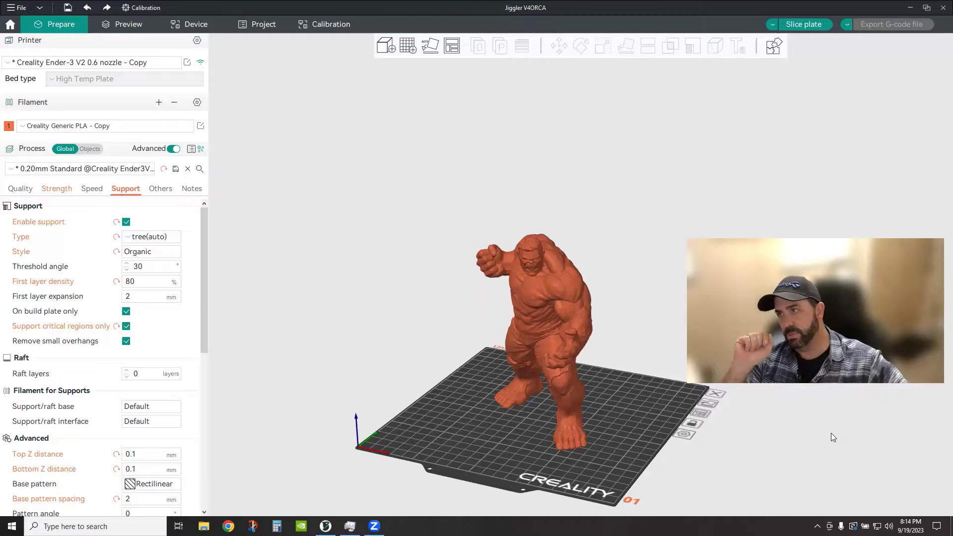
click(40, 8)
mouse_move(48, 53)
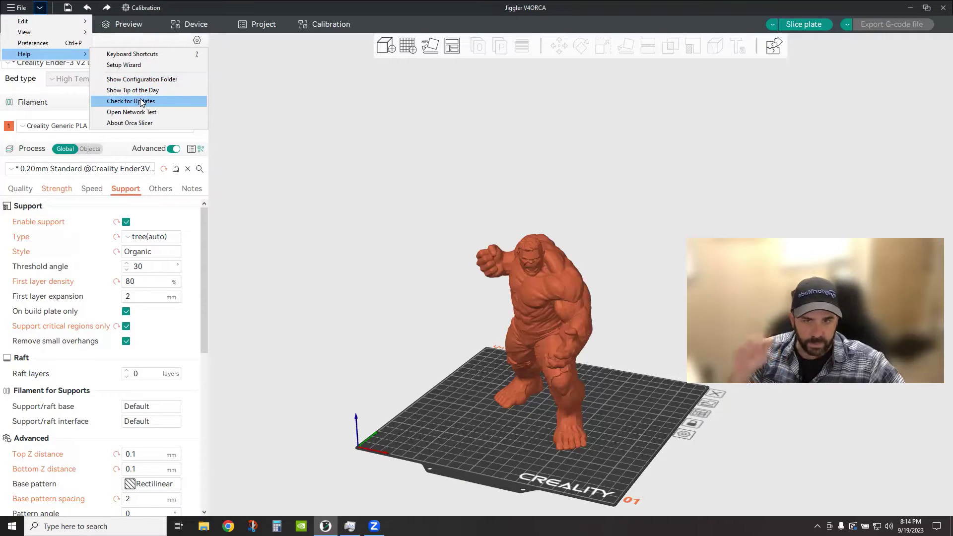
click(365, 173)
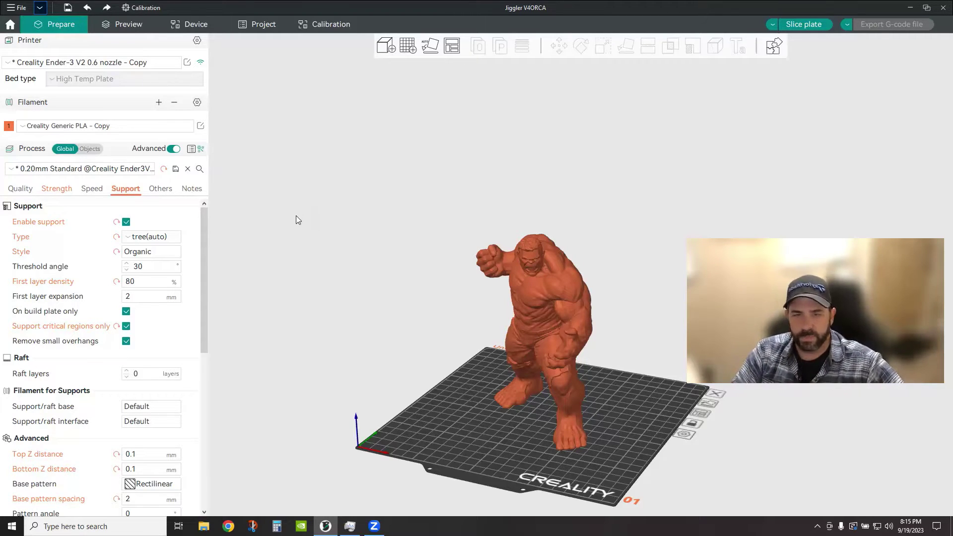
- Inspect the muscular figure on the build plate from the front and both sides
drag(287, 217, 289, 293)
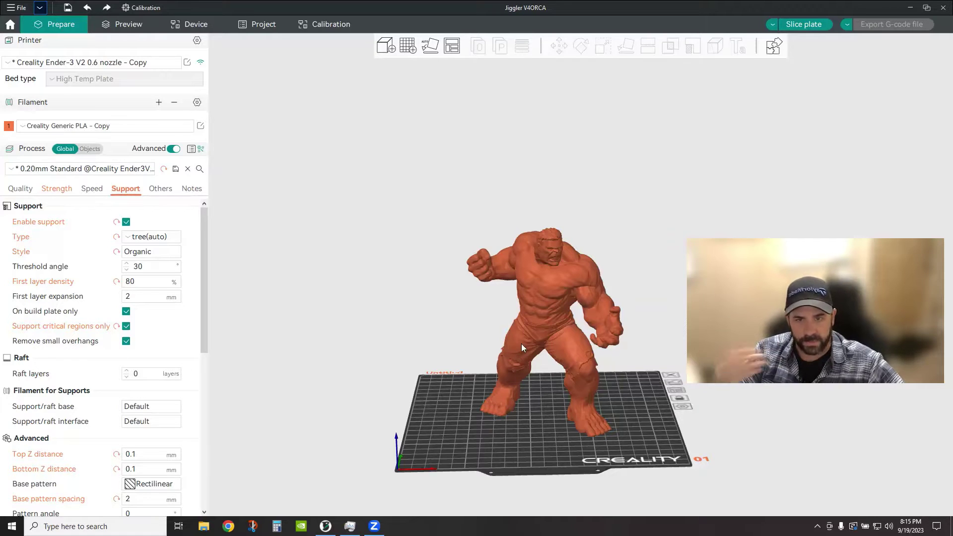
scroll(561, 314, up, 3)
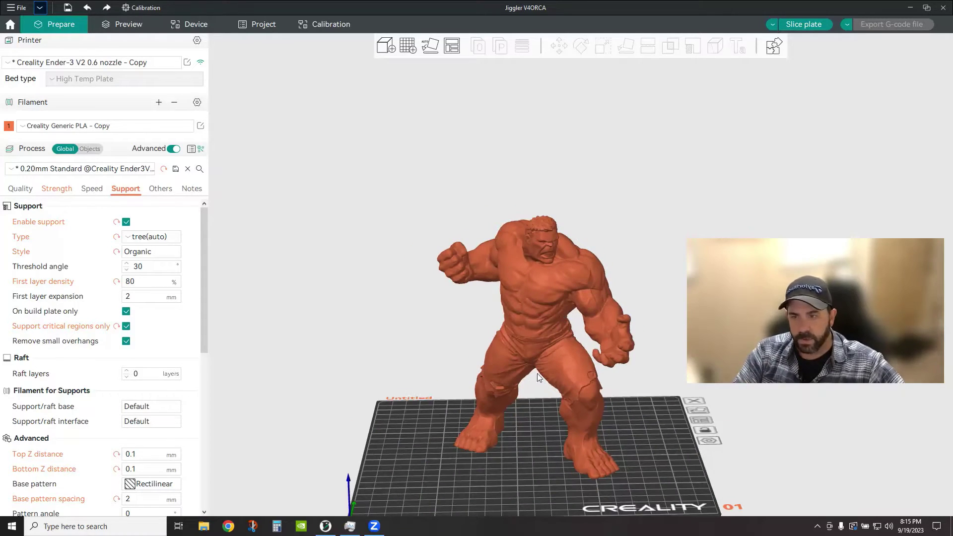
mouse_move(404, 396)
mouse_down()
mouse_move(404, 379)
mouse_move(401, 398)
mouse_up()
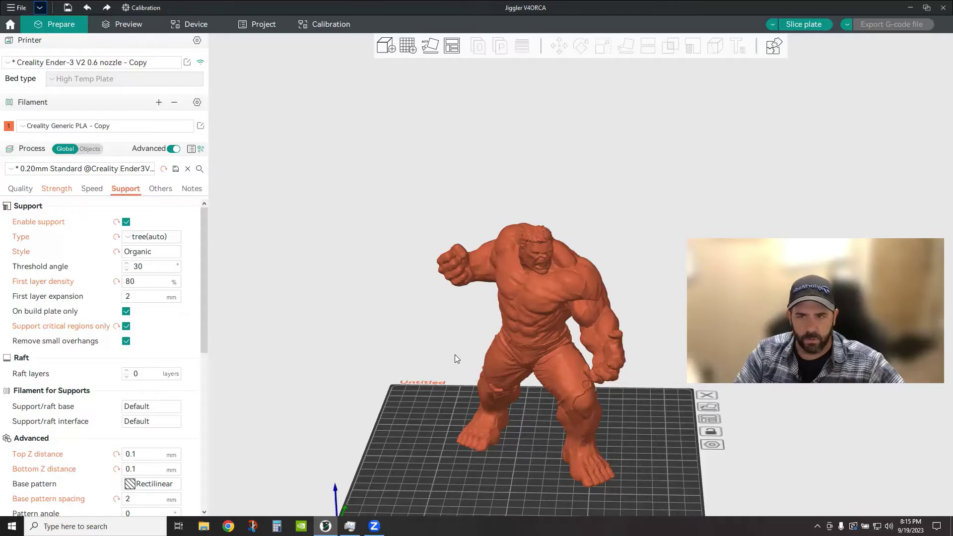
drag(455, 354, 397, 353)
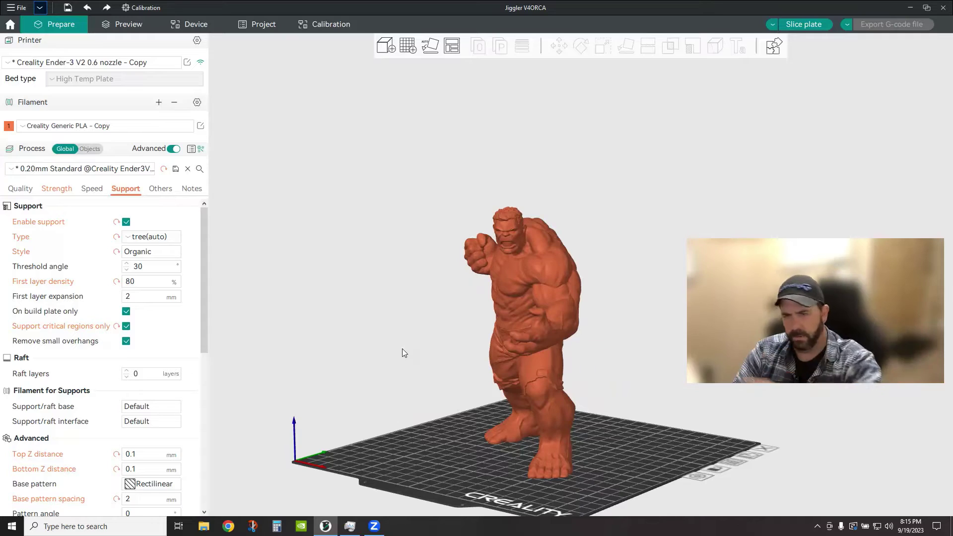
drag(401, 351, 440, 356)
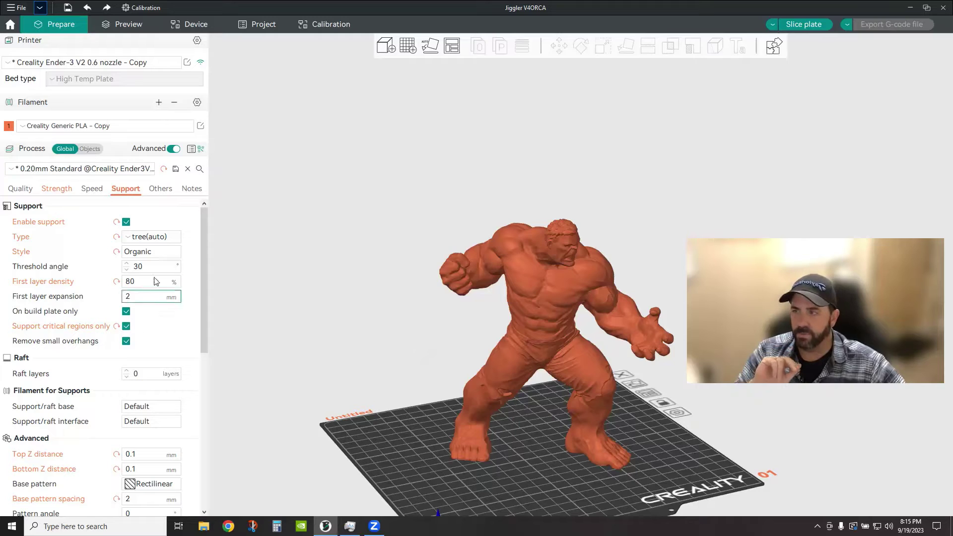
- Select tree(auto) as the support type and look over the remaining support settings
click(168, 237)
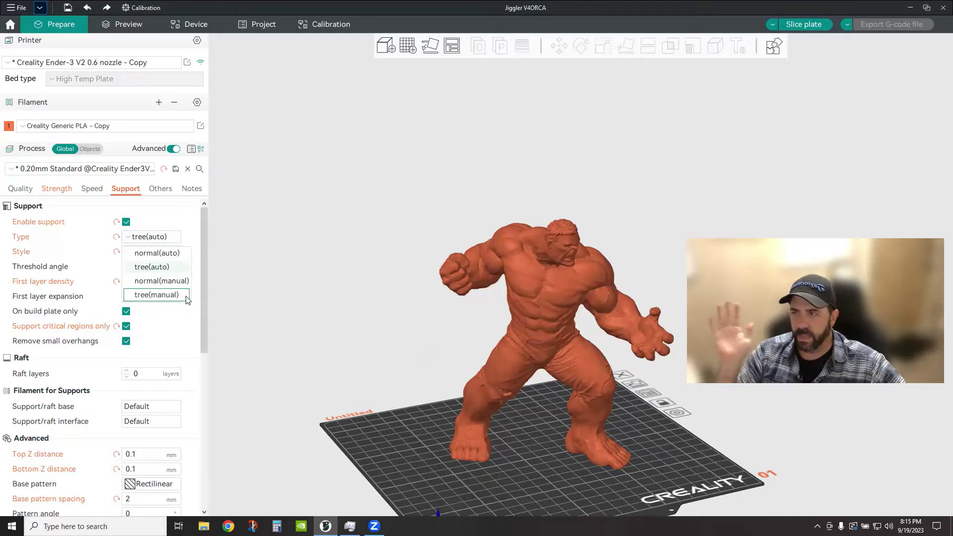
click(175, 267)
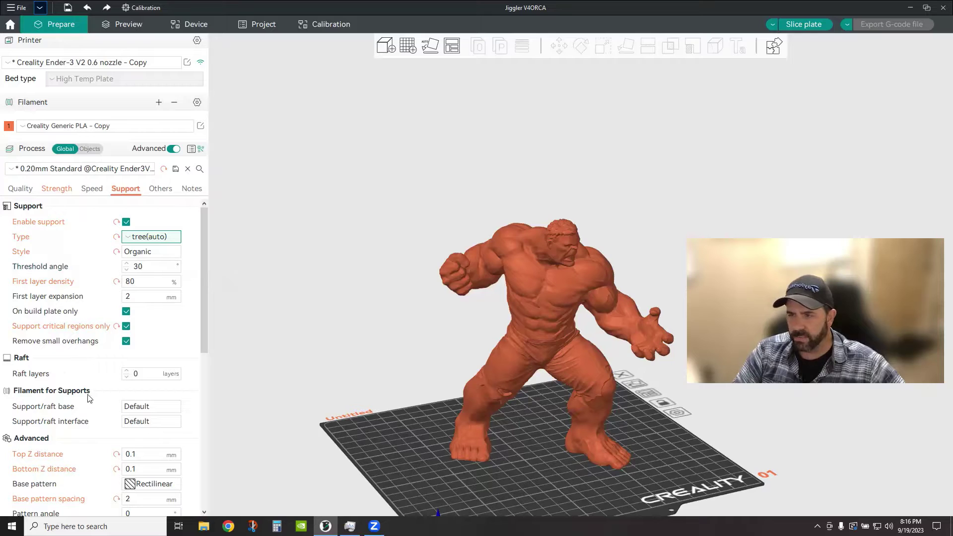
scroll(101, 373, down, 3)
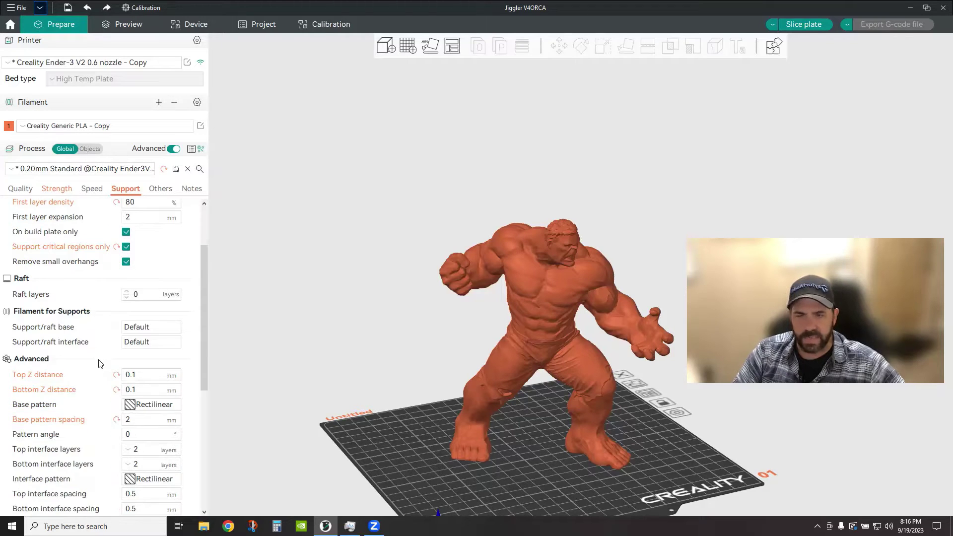
scroll(101, 364, down, 2)
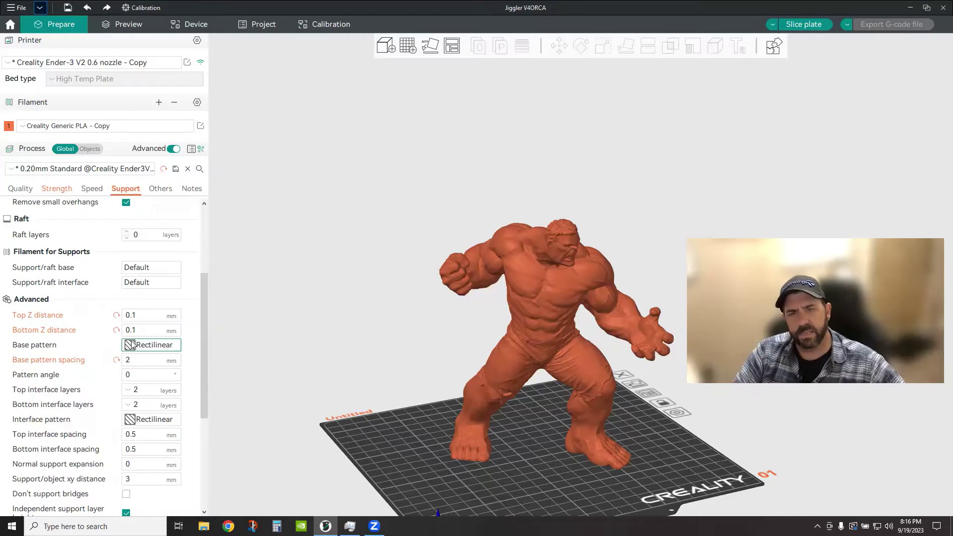
scroll(96, 326, up, 3)
scroll(96, 327, up, 2)
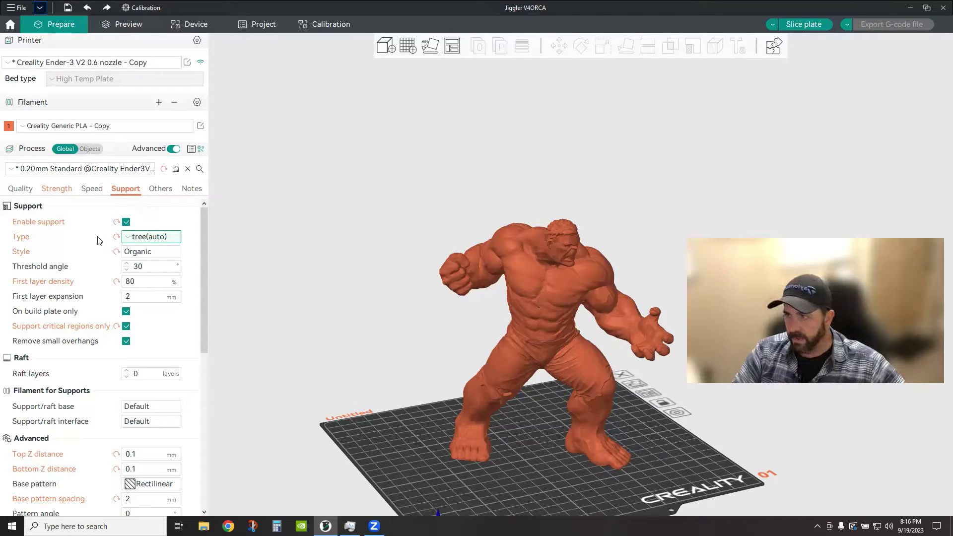
click(165, 237)
click(172, 242)
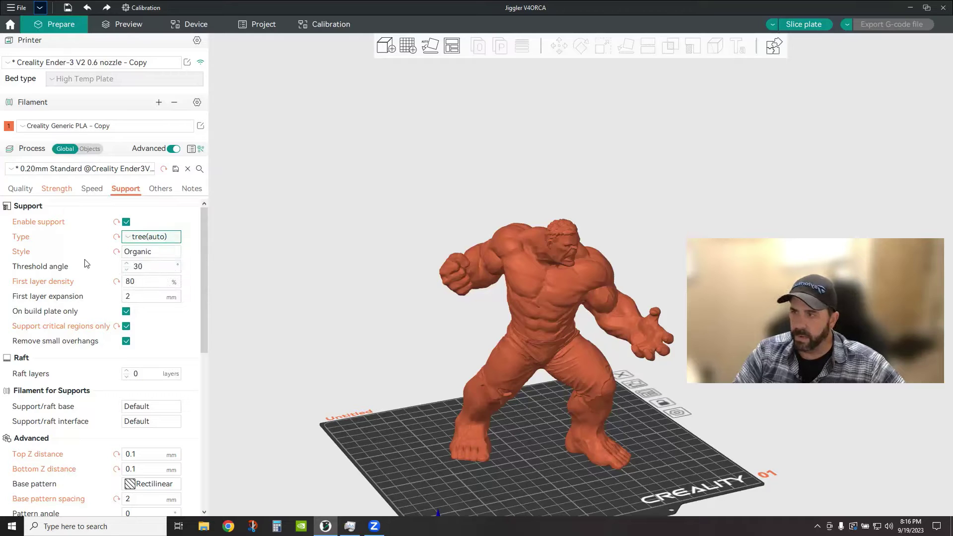
- Choose Organic as the style of the tree supports
click(159, 253)
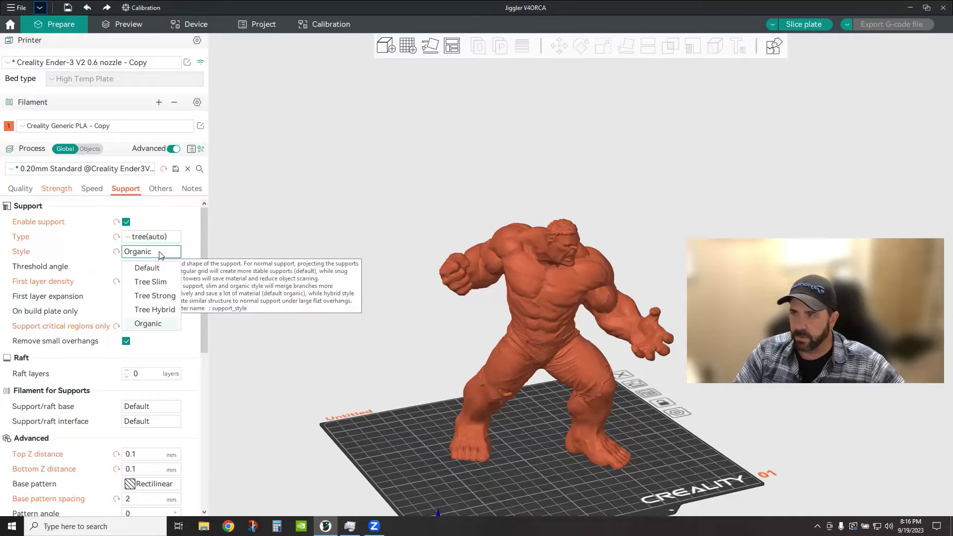
click(161, 324)
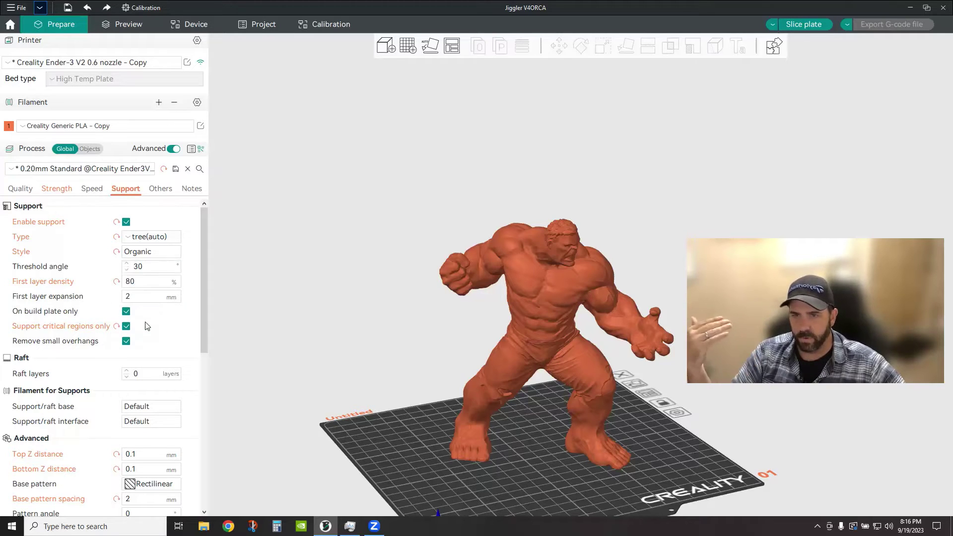
click(163, 251)
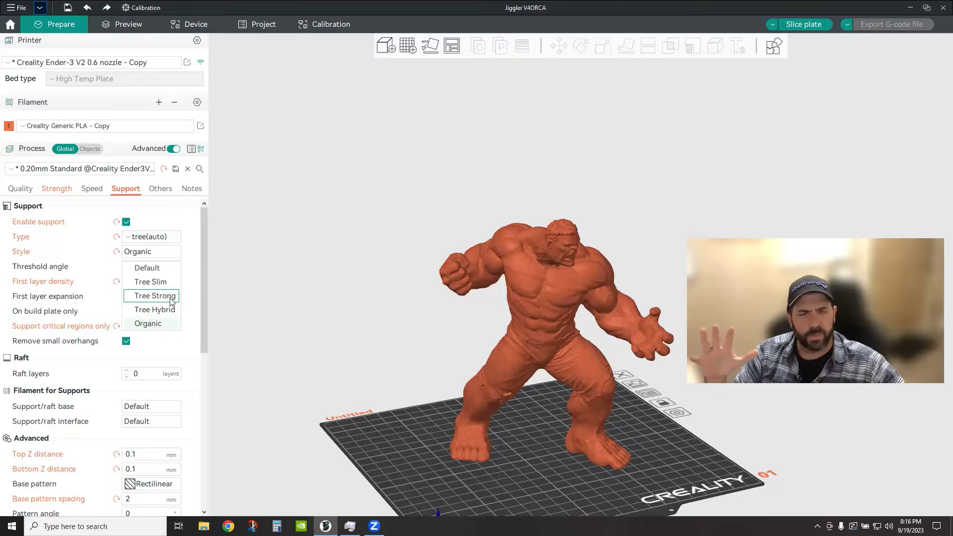
click(171, 324)
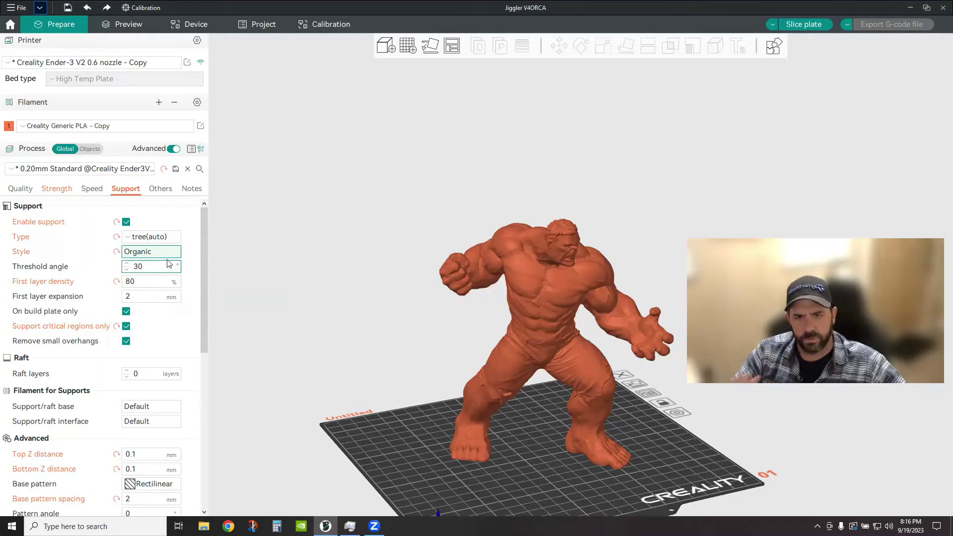
click(138, 266)
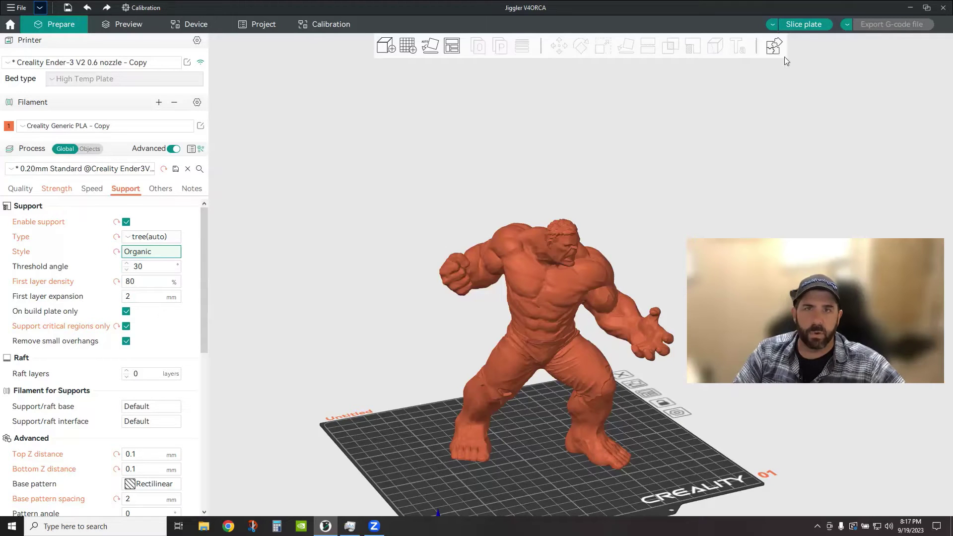
- Slice the plate and inspect the organic tree supports around the figure from several angles
click(805, 24)
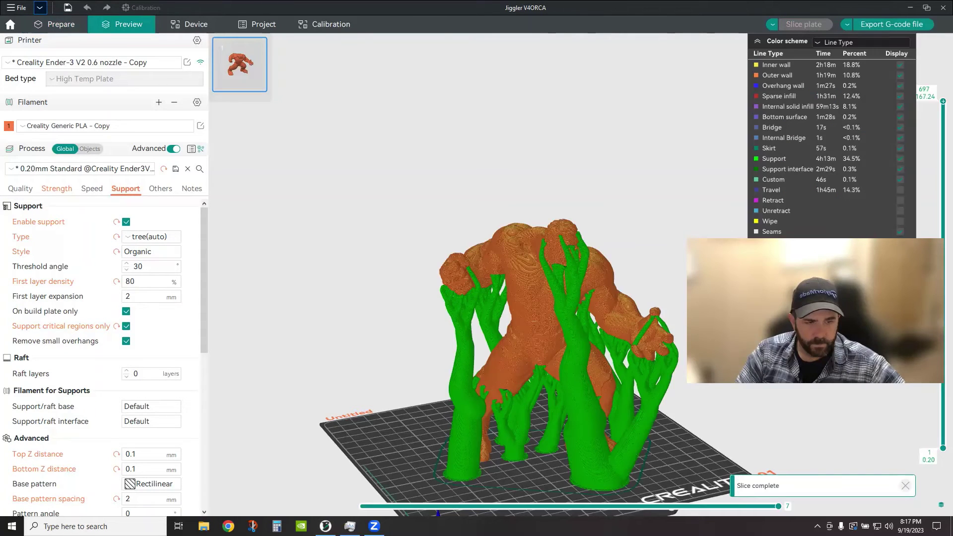
key(3)
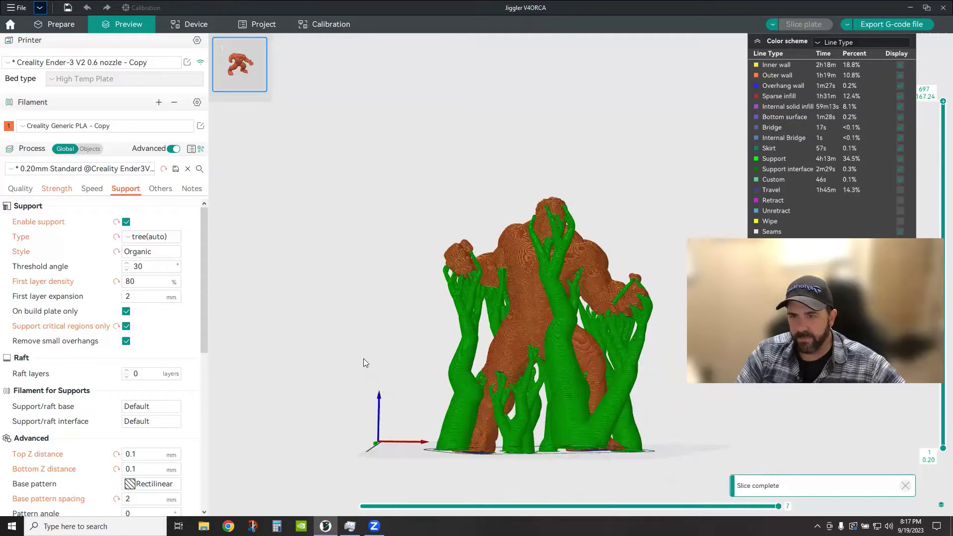
drag(363, 358, 377, 386)
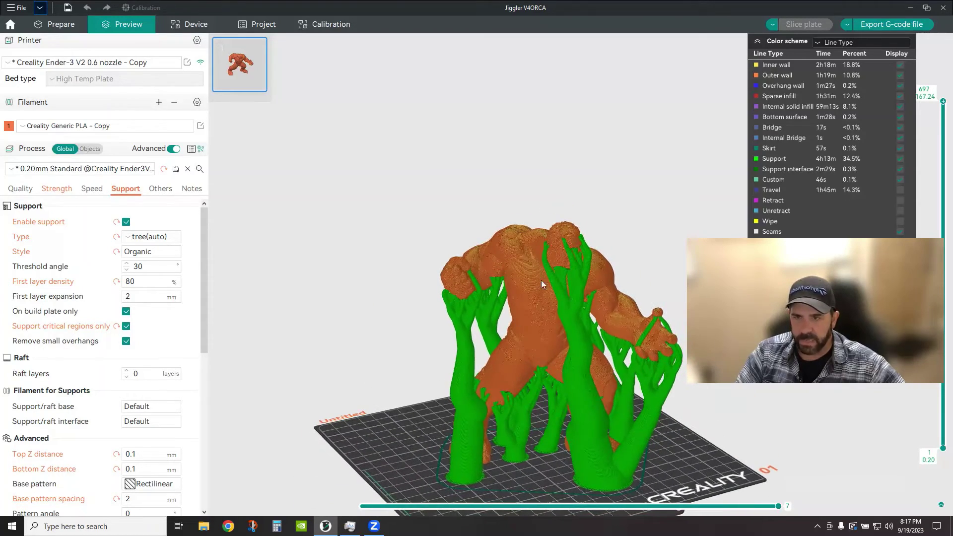
scroll(570, 251, up, 5)
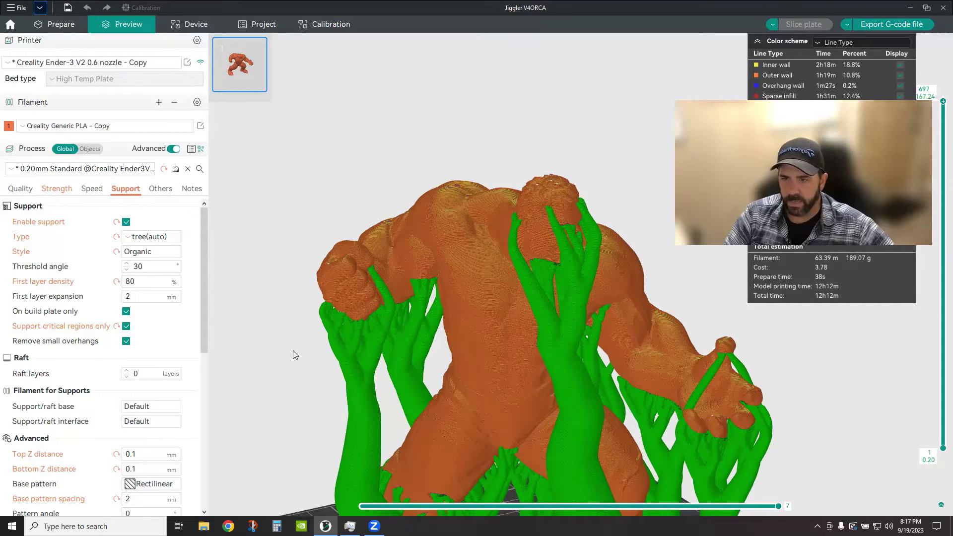
drag(293, 350, 457, 368)
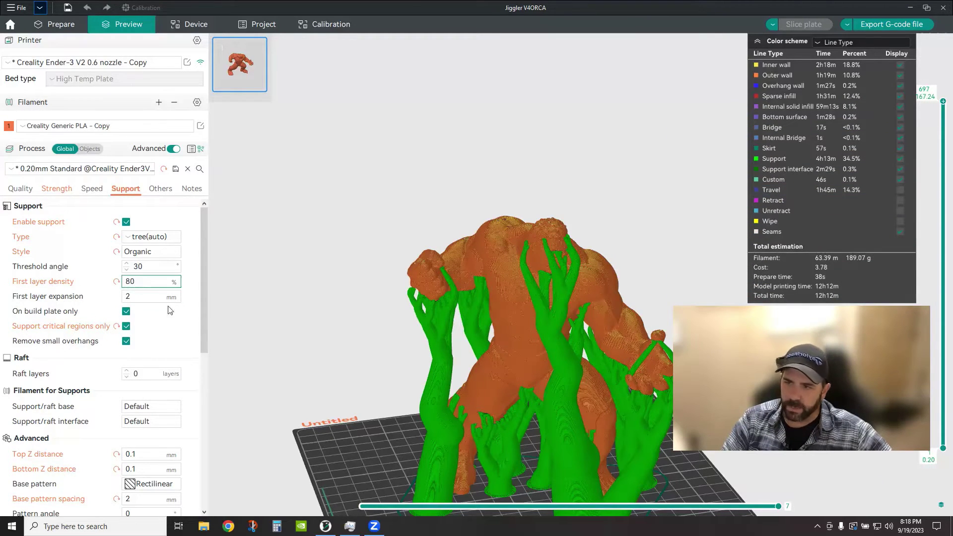
drag(420, 407, 432, 428)
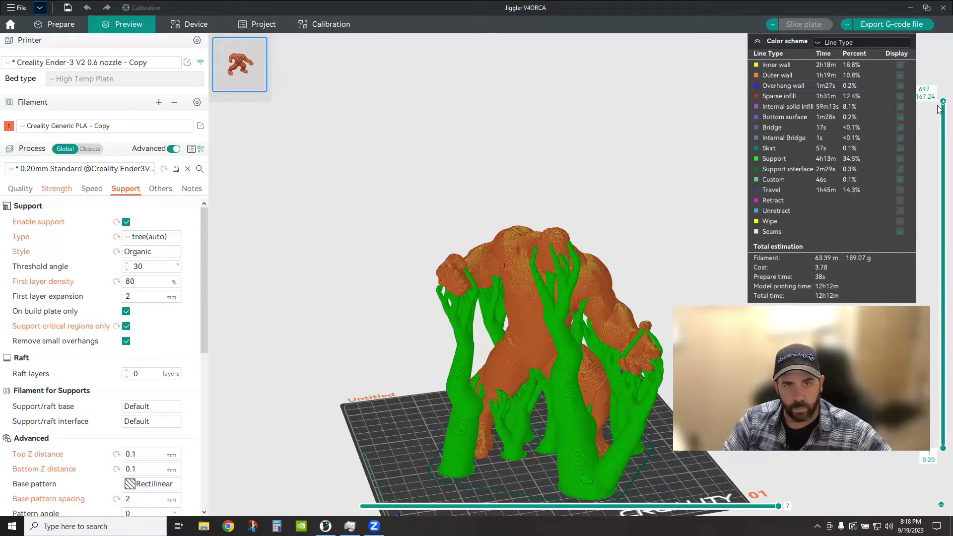
- Reduce the sliced preview to the first layer to examine the support footprints, and restore the full layer range
scroll(949, 189, down, 11)
drag(949, 189, 943, 445)
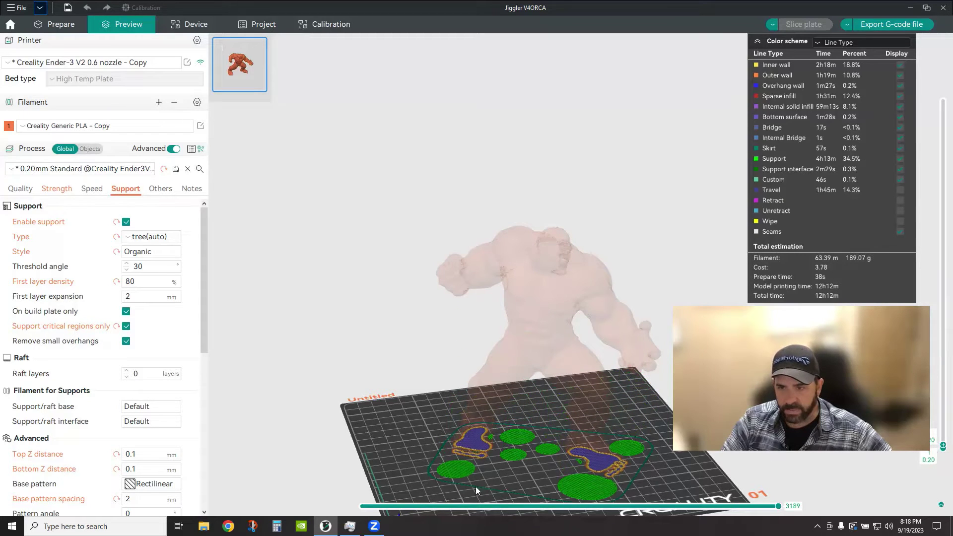
scroll(530, 414, up, 5)
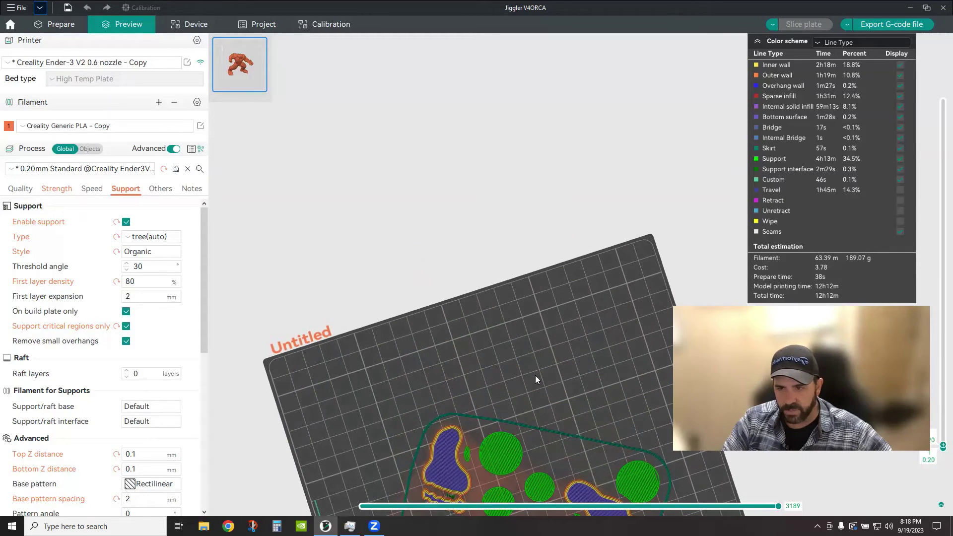
middle_drag(535, 375, 564, 250)
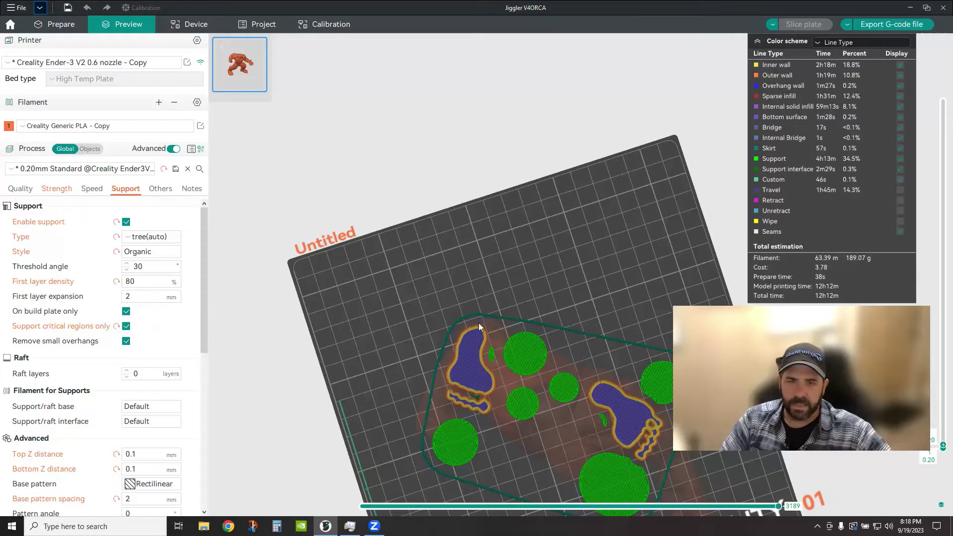
drag(942, 443, 909, 99)
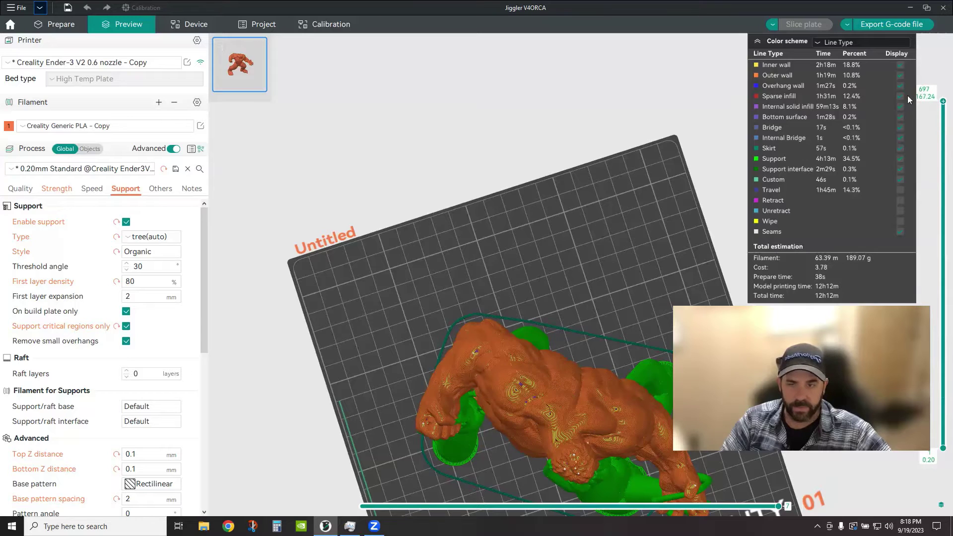
drag(290, 342, 293, 373)
- Check which filaments are available for the support/raft interface without changing the choice
scroll(160, 380, down, 1)
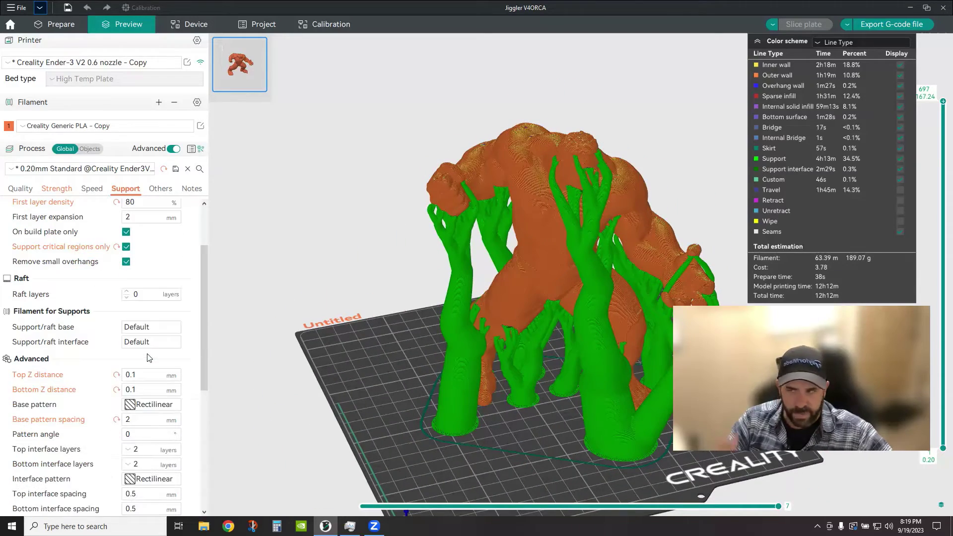
scroll(149, 357, down, 1)
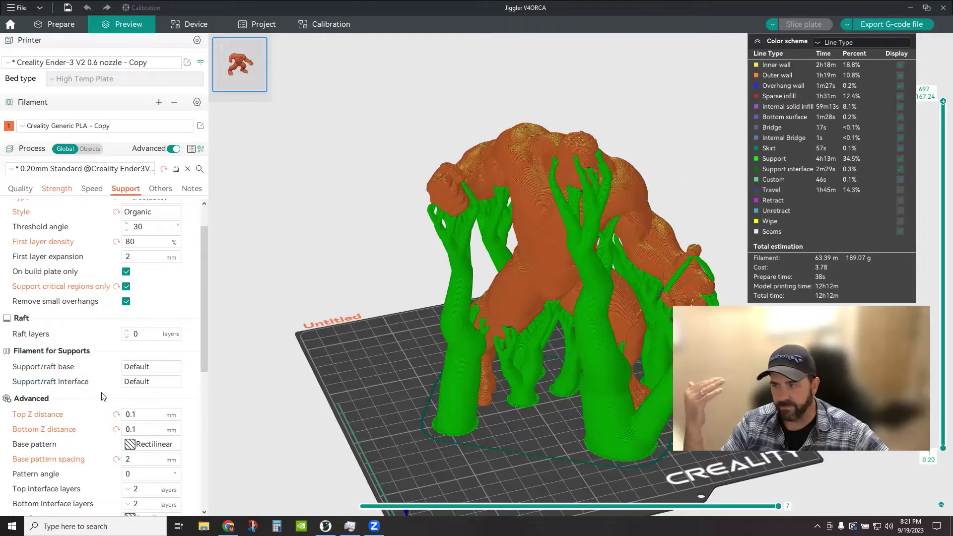
click(154, 382)
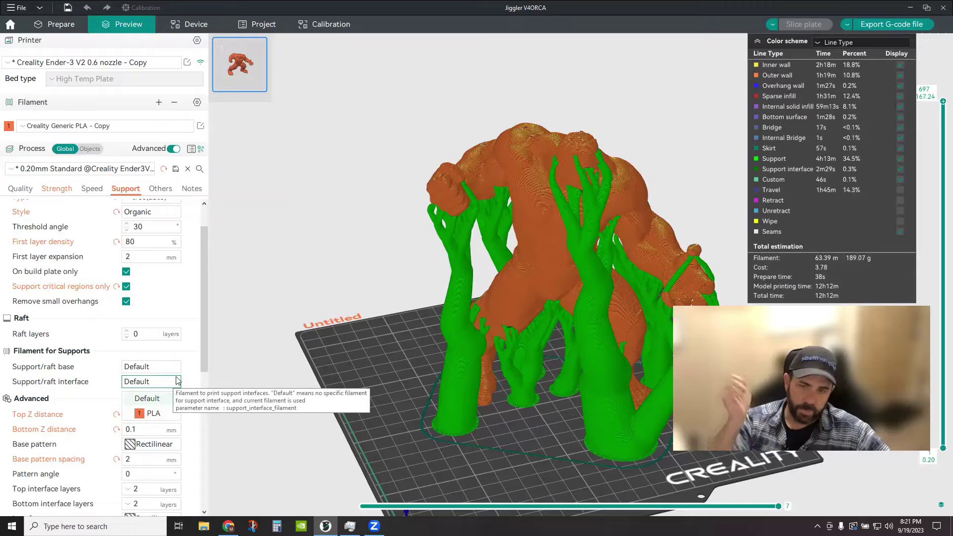
click(193, 355)
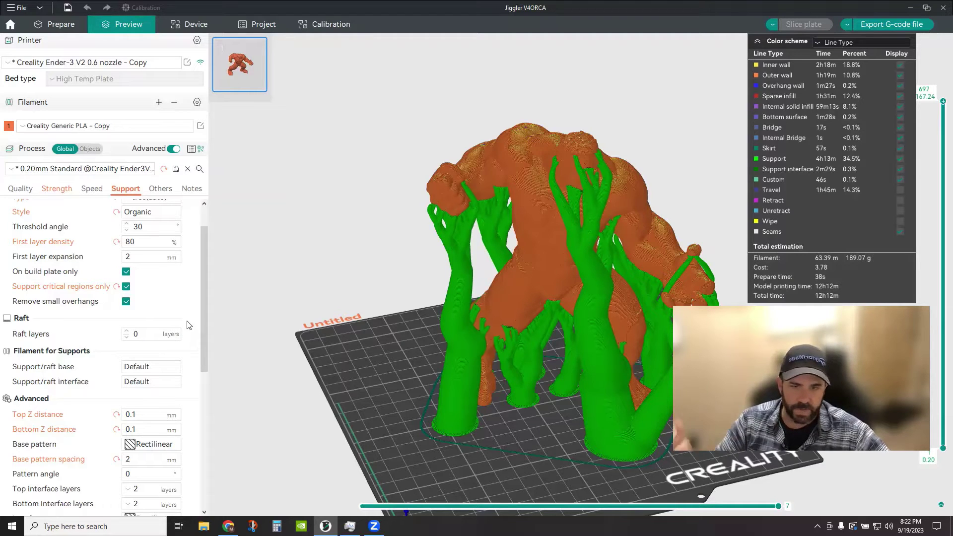
- Review the advanced support settings, focusing on the Top Z distance and Bottom Z distance values
scroll(176, 332, down, 2)
scroll(176, 333, down, 2)
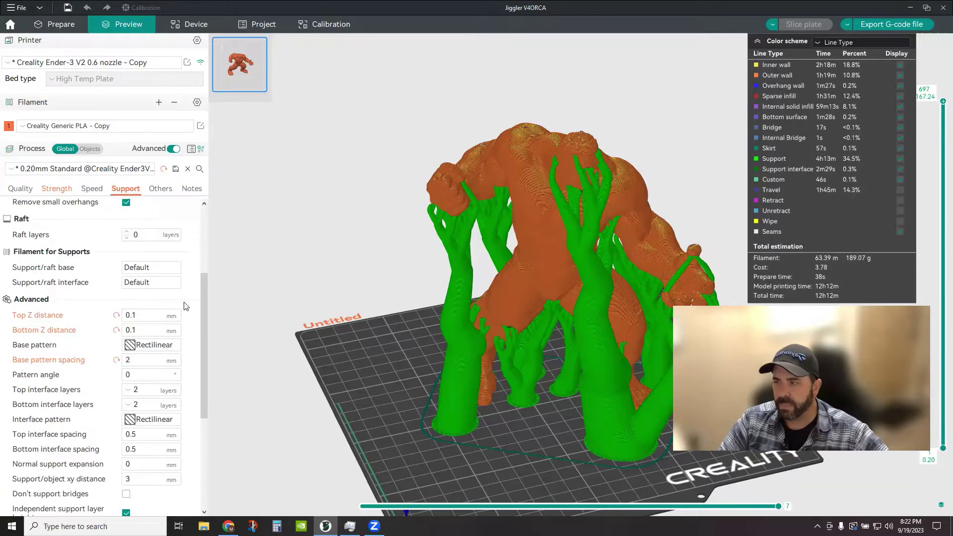
scroll(182, 315, down, 2)
mouse_move(44, 312)
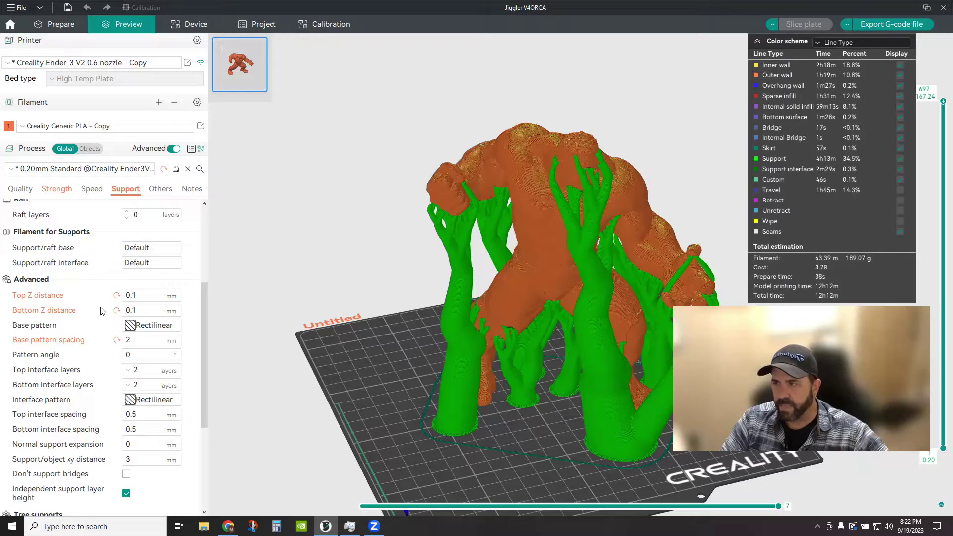
click(132, 311)
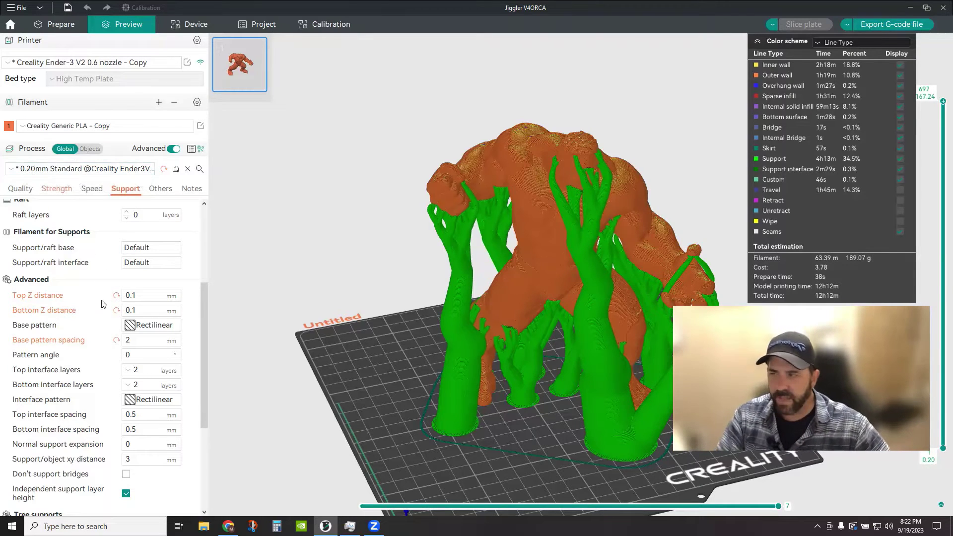
- Review the advanced support base pattern, interface layers and interface pattern settings against a close-up of the support tips
scroll(101, 306, down, 1)
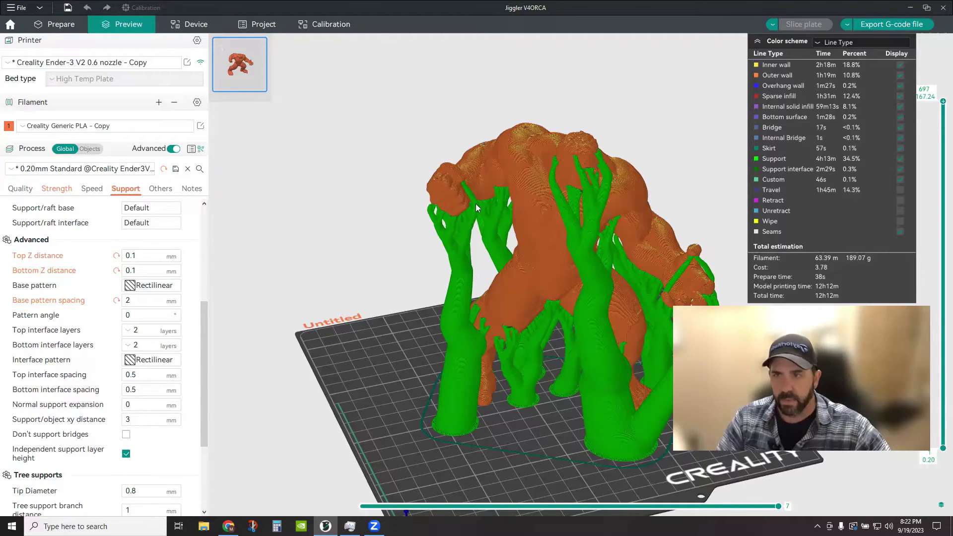
scroll(476, 207, up, 5)
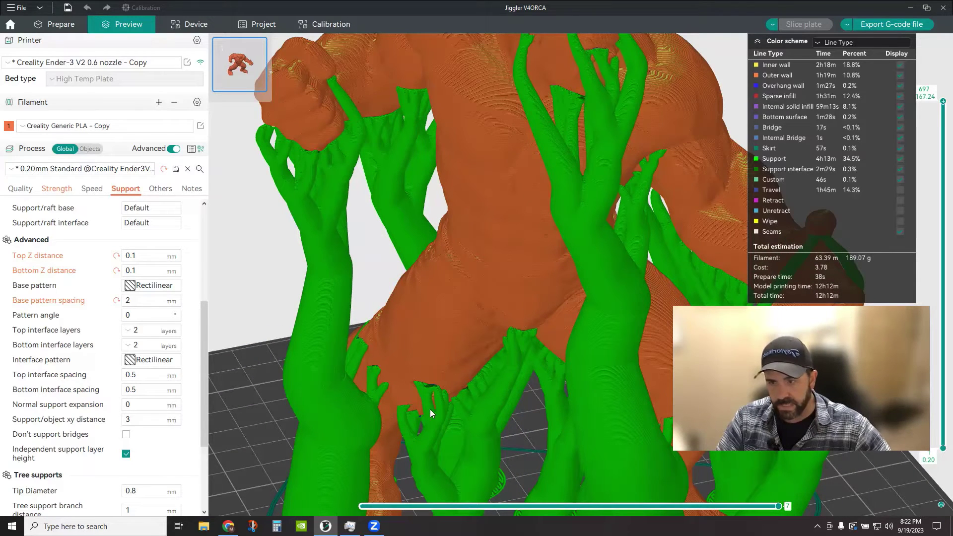
scroll(430, 419, up, 3)
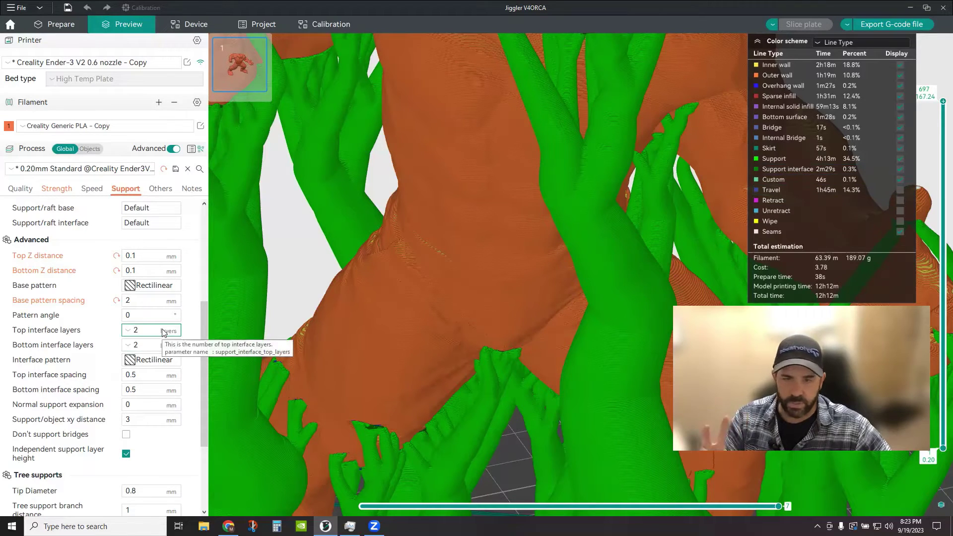
scroll(130, 343, up, 1)
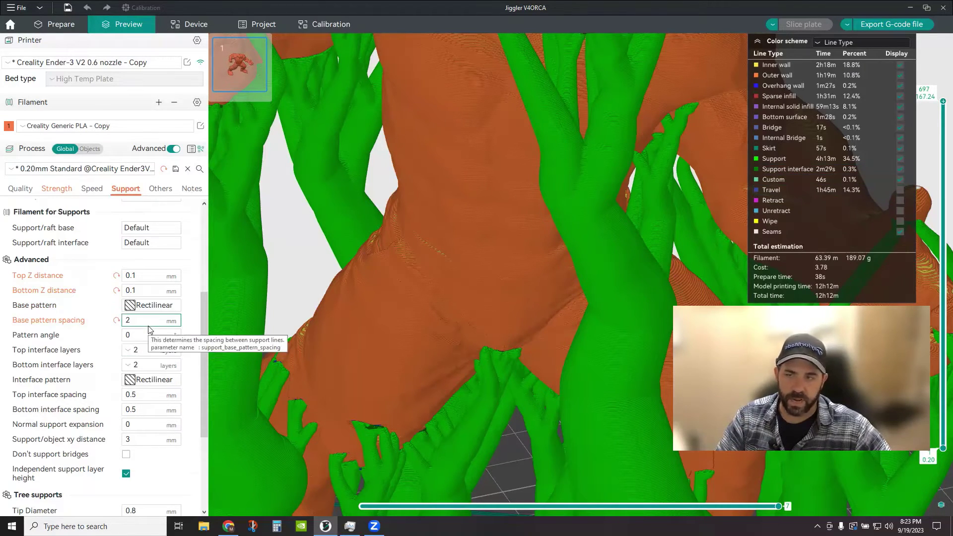
scroll(149, 365, down, 2)
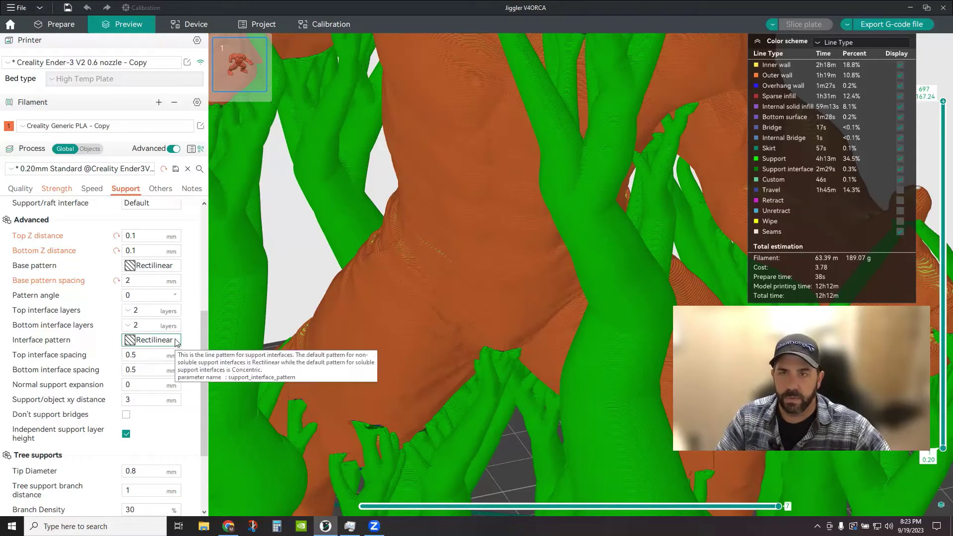
scroll(175, 342, down, 1)
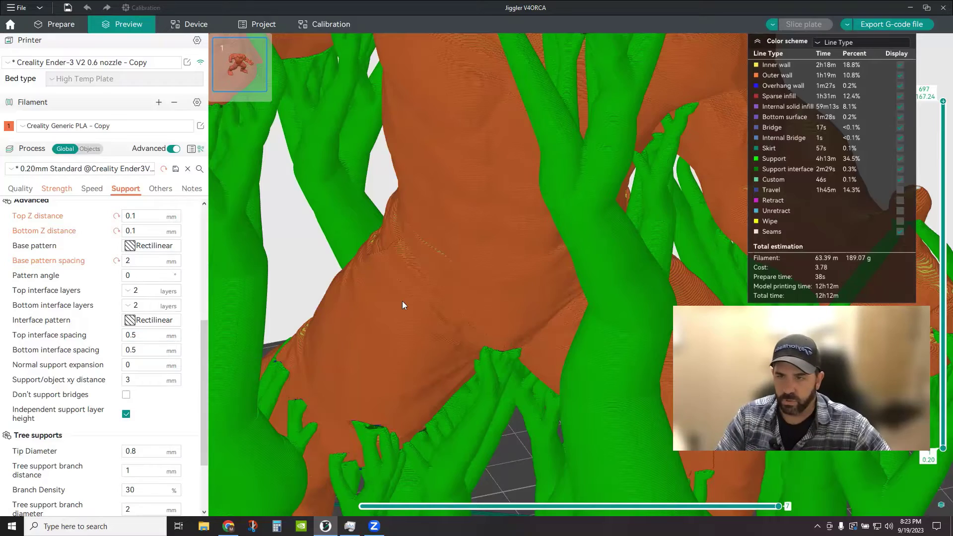
- Inspect the tree supports around the whole figure while reviewing the interface spacing and Support/object xy distance settings
scroll(402, 305, down, 5)
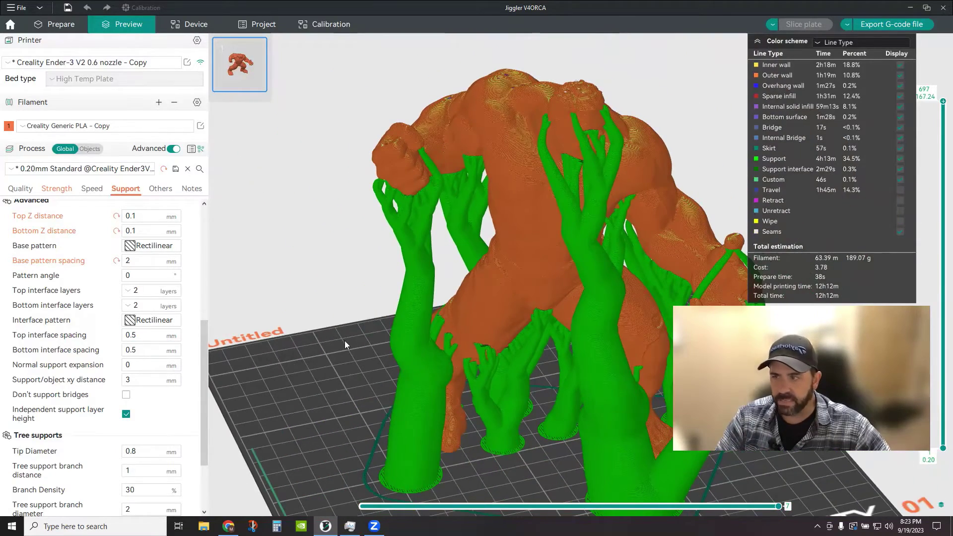
drag(345, 340, 430, 339)
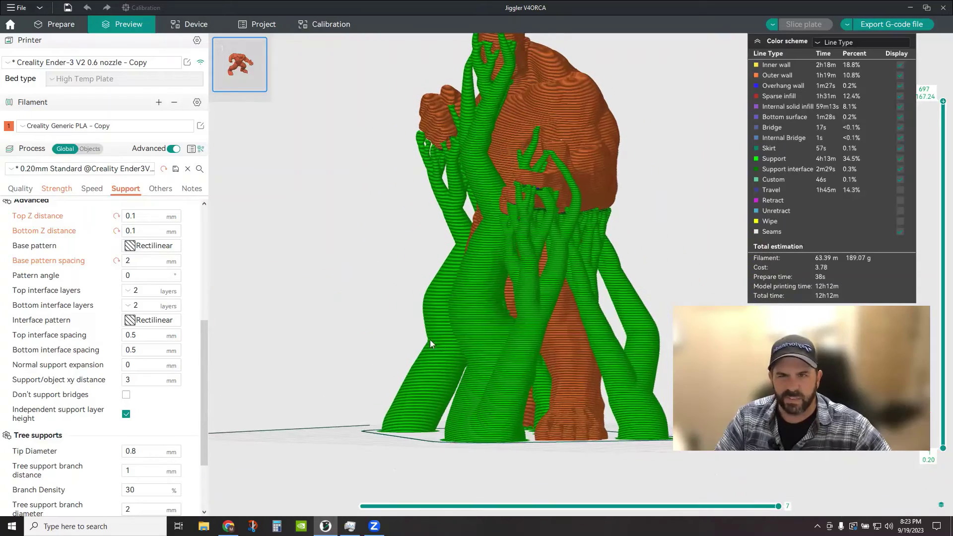
drag(364, 328, 396, 355)
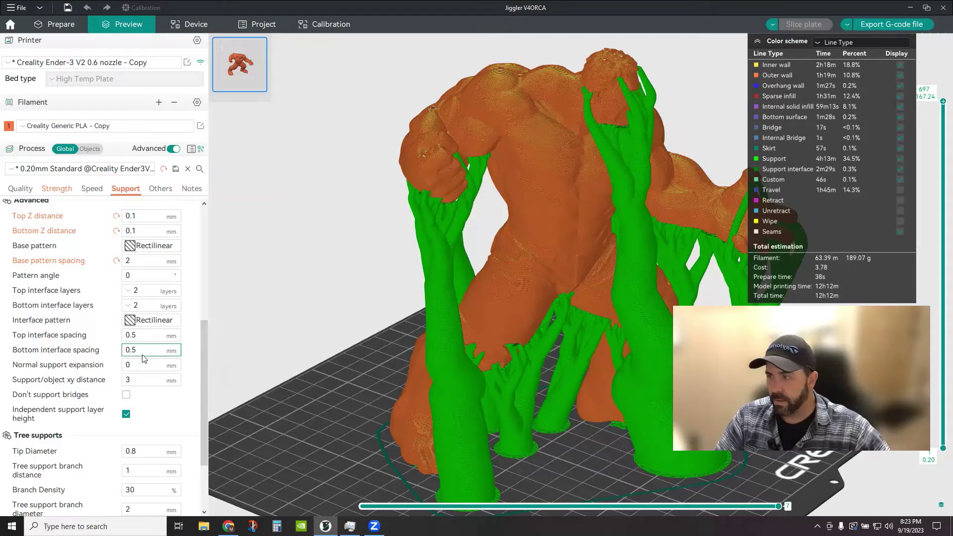
scroll(143, 357, down, 2)
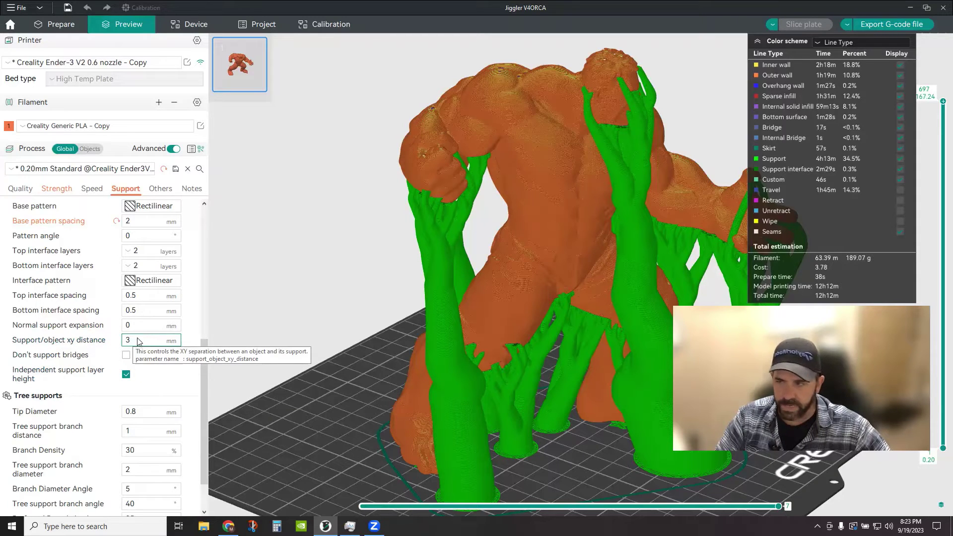
drag(387, 435, 174, 451)
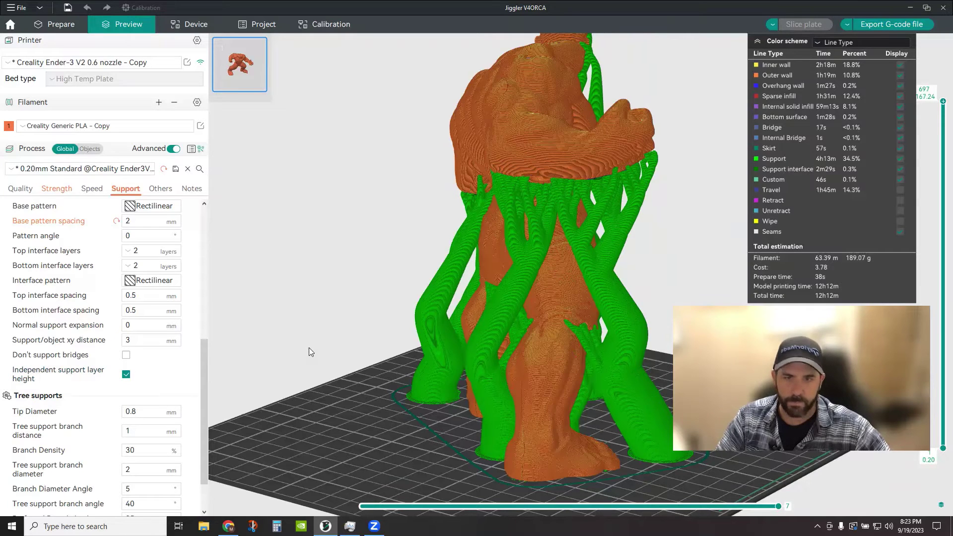
- Enable Don't support bridges in the advanced support settings and slice the plate again
scroll(165, 392, down, 2)
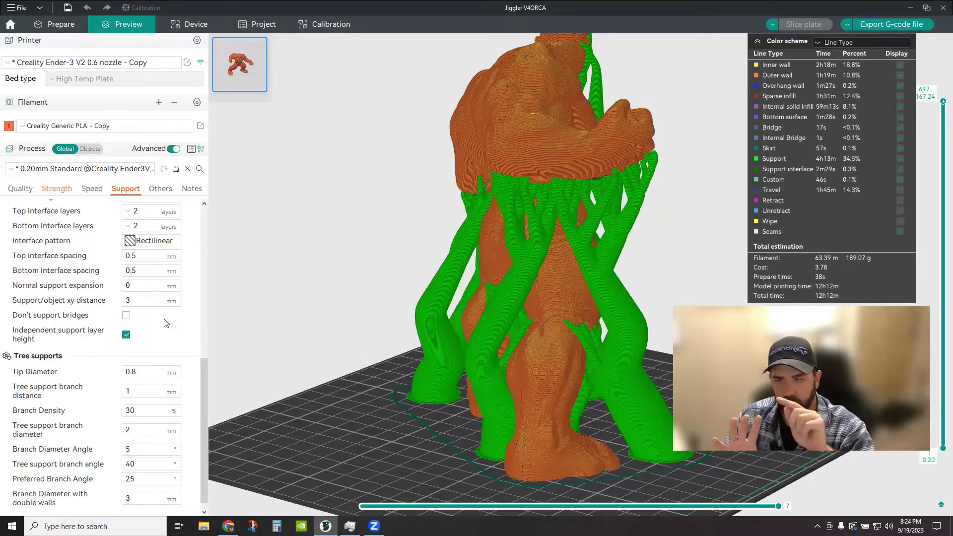
click(126, 315)
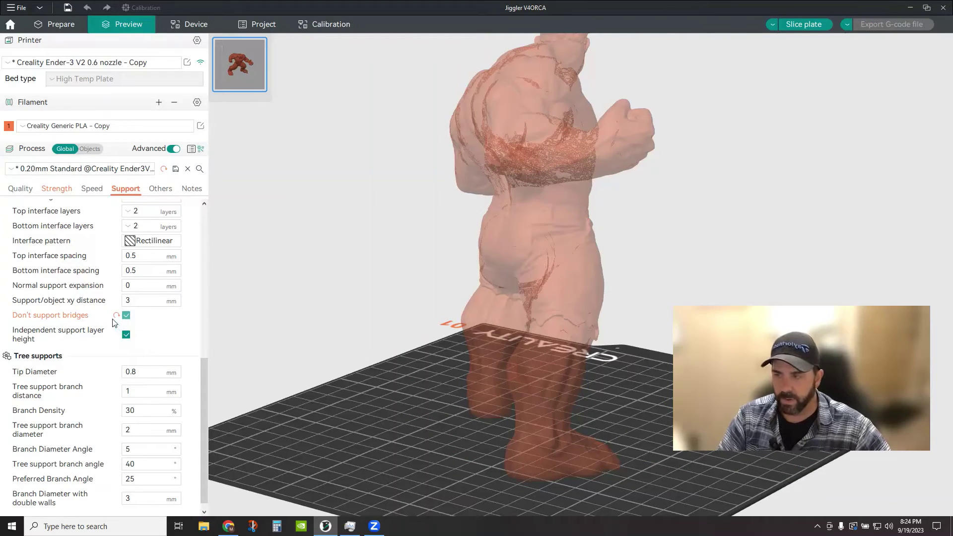
scroll(115, 323, down, 1)
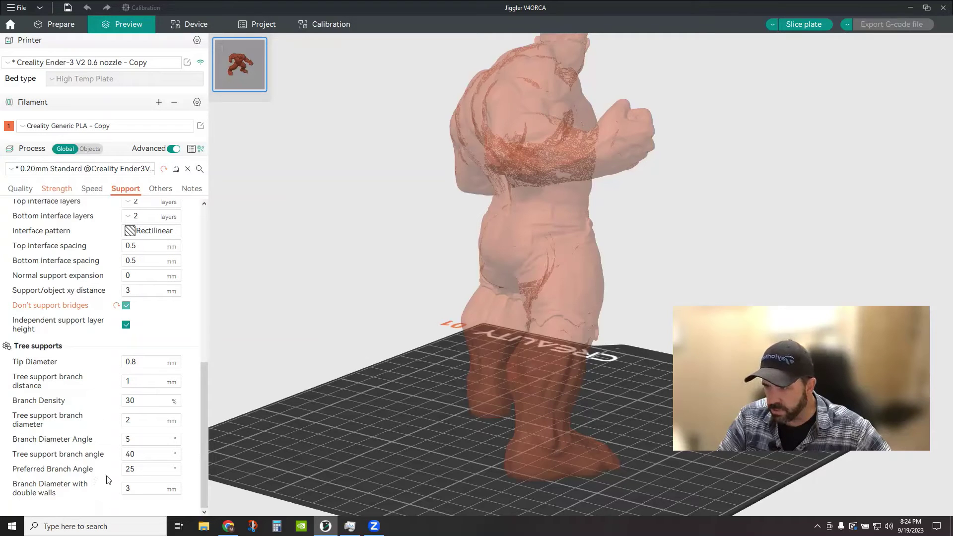
scroll(142, 422, up, 5)
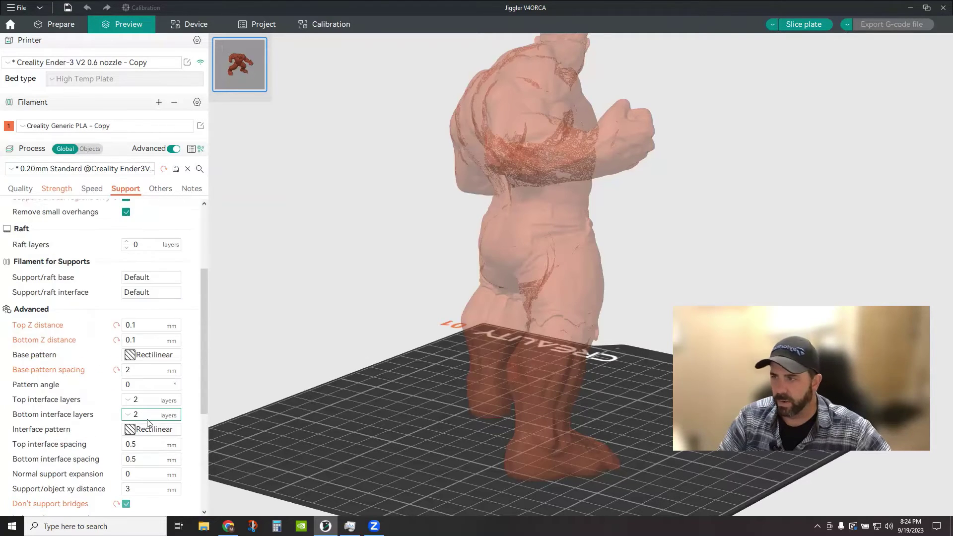
scroll(149, 422, up, 1)
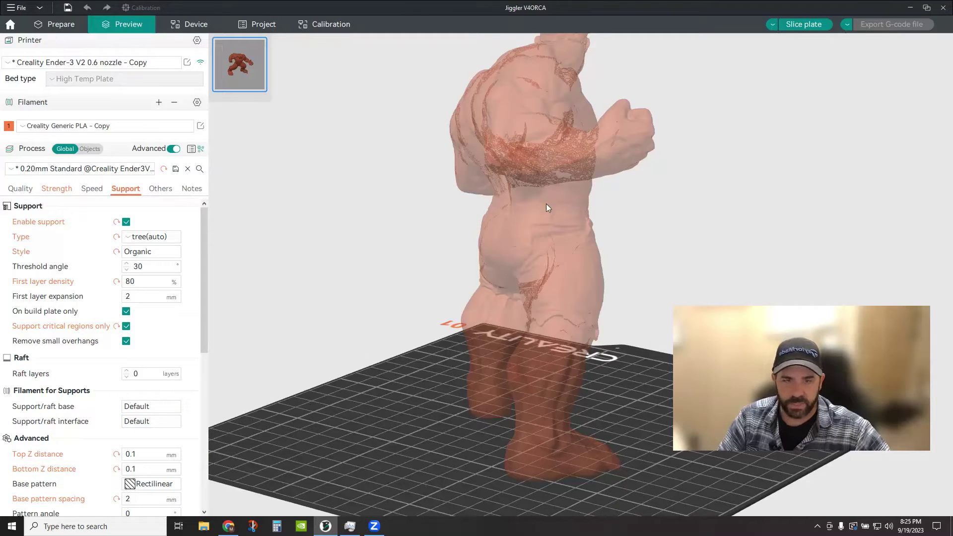
drag(645, 255, 575, 262)
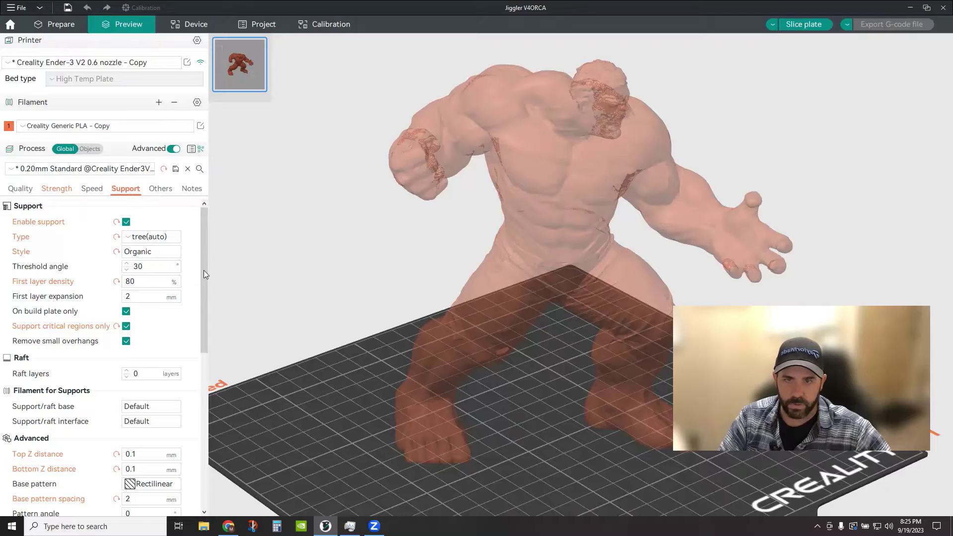
click(814, 25)
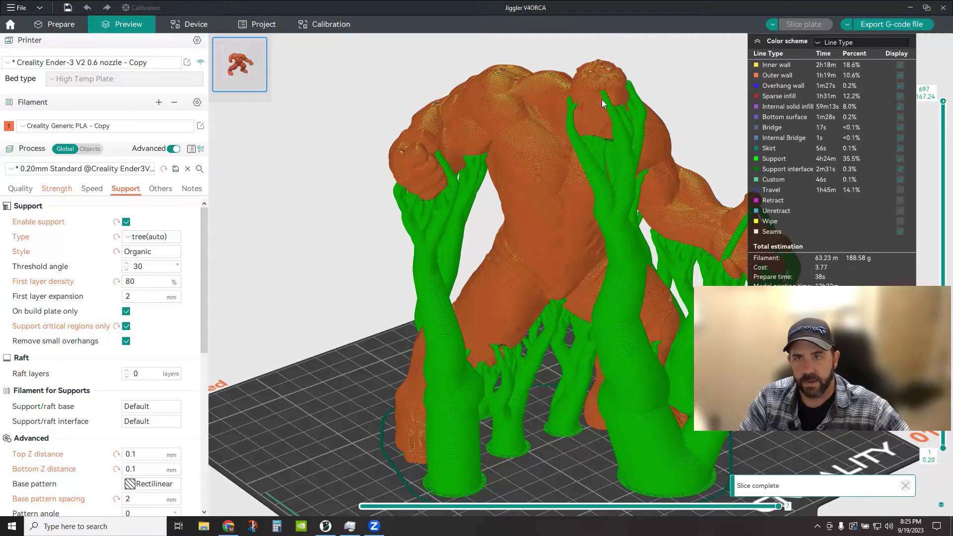
- Examine the support branches touching the figure's face, chin and fist up close in the new sliced preview
scroll(603, 103, up, 5)
scroll(575, 263, down, 2)
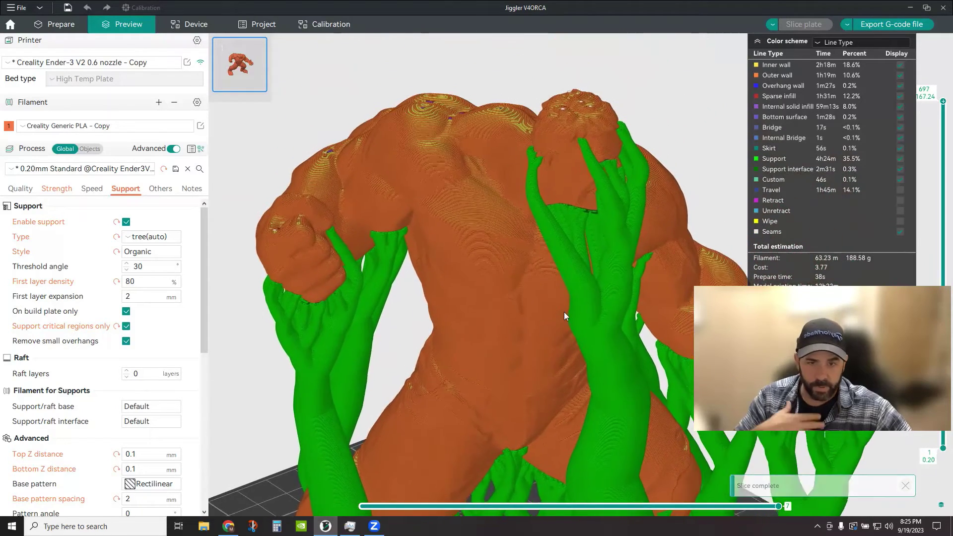
scroll(602, 184, up, 4)
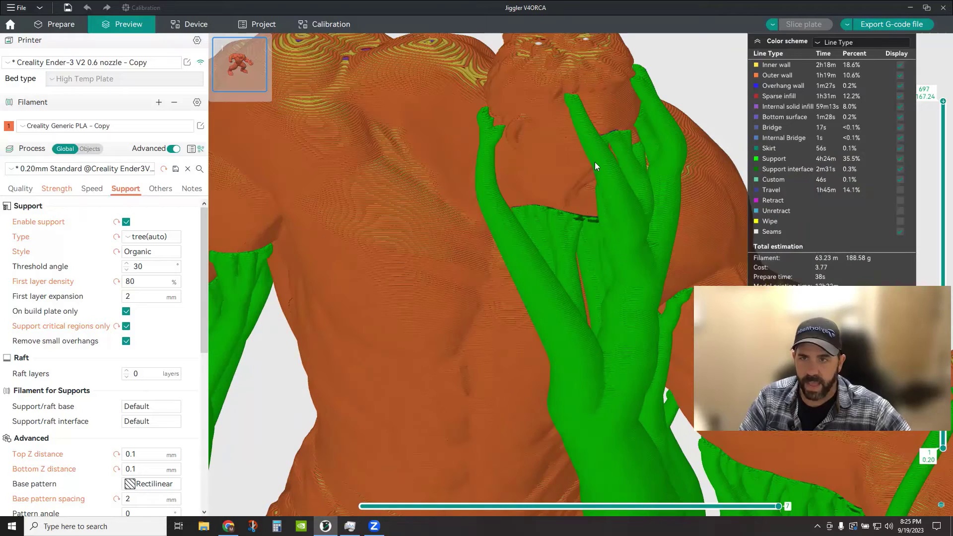
scroll(593, 167, down, 2)
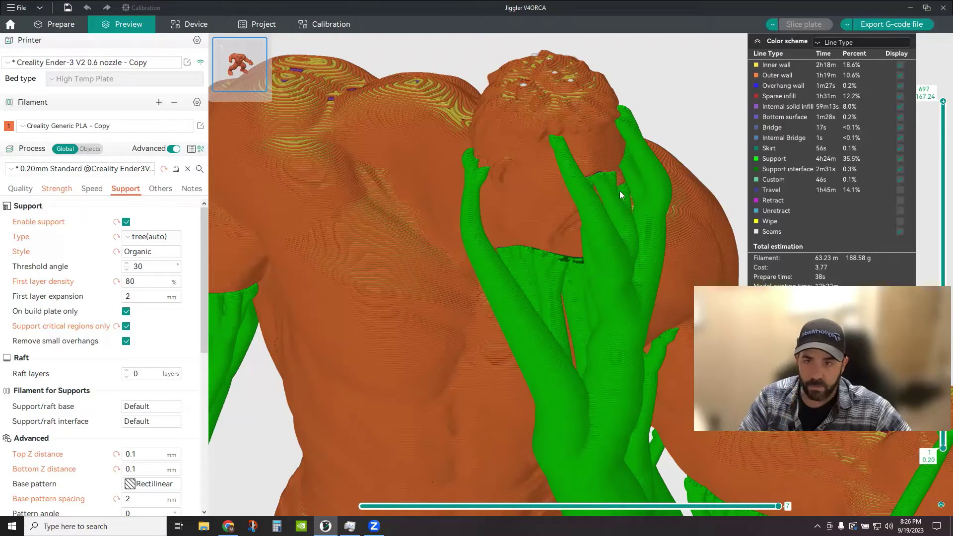
scroll(596, 226, up, 5)
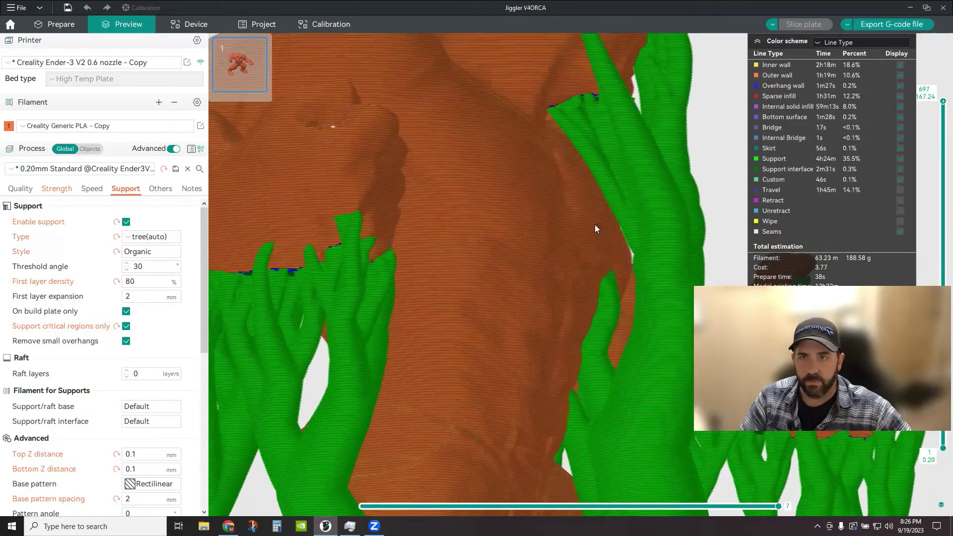
scroll(588, 225, up, 5)
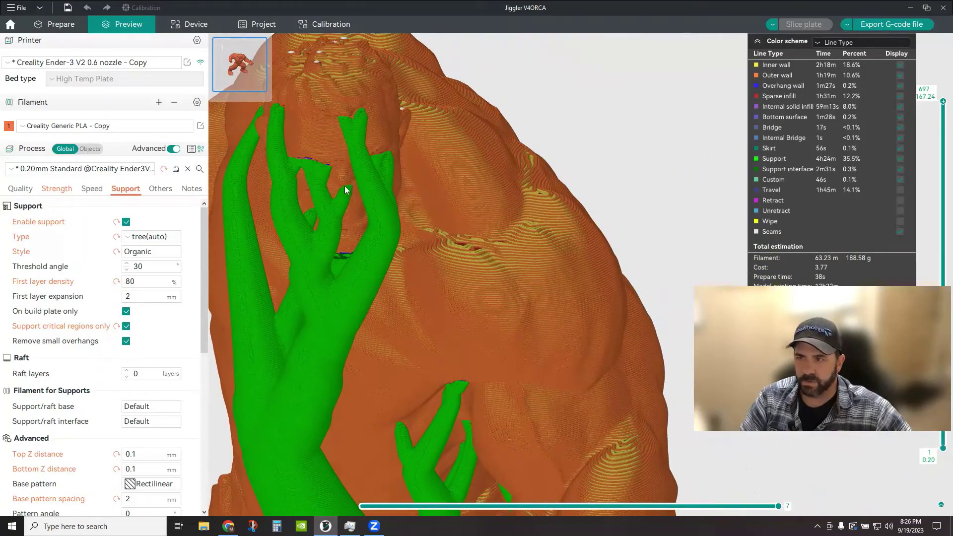
scroll(408, 210, down, 4)
drag(411, 211, 459, 129)
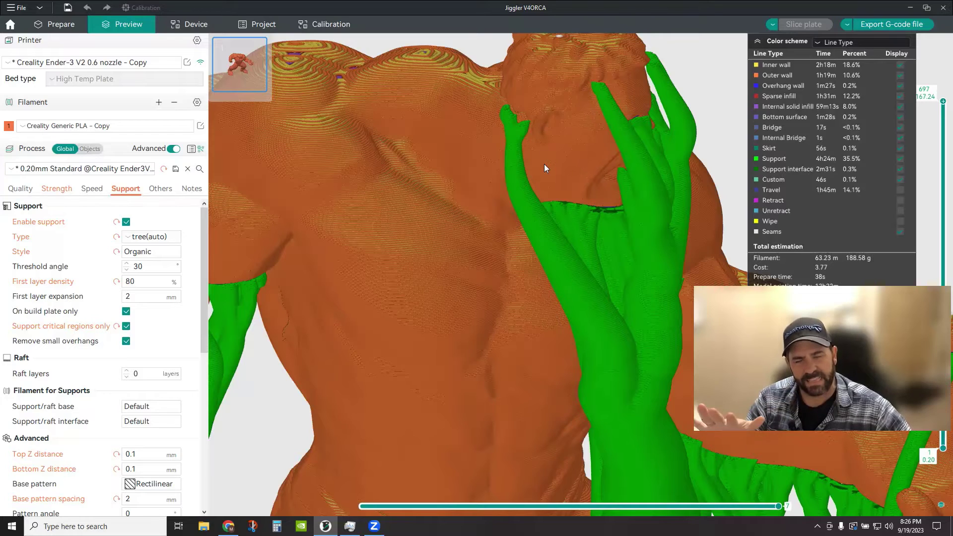
scroll(544, 164, up, 1)
scroll(544, 164, down, 4)
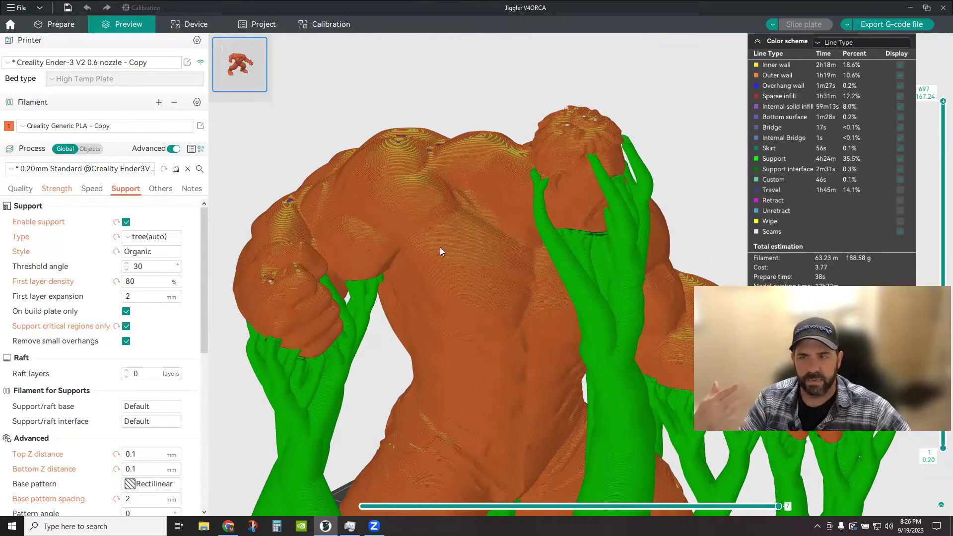
scroll(463, 262, down, 1)
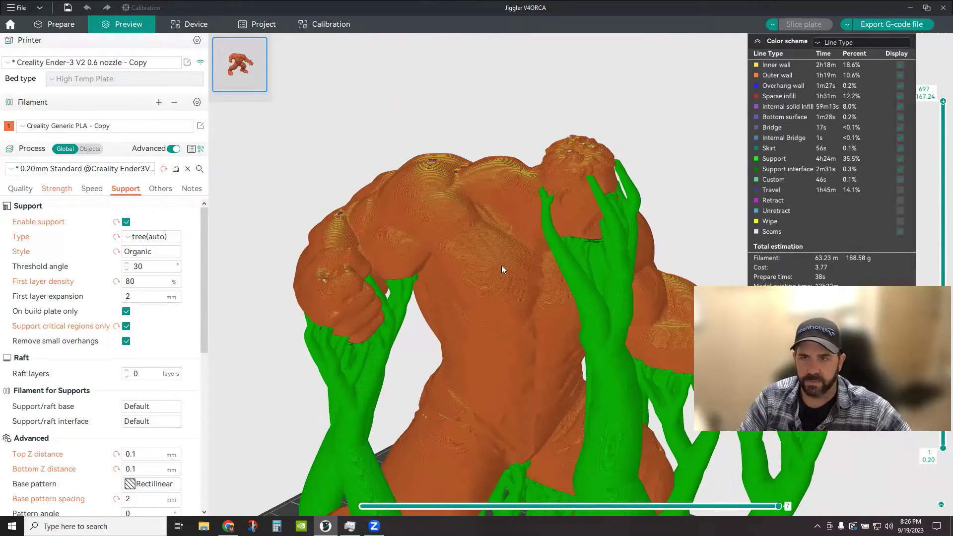
scroll(448, 252, up, 1)
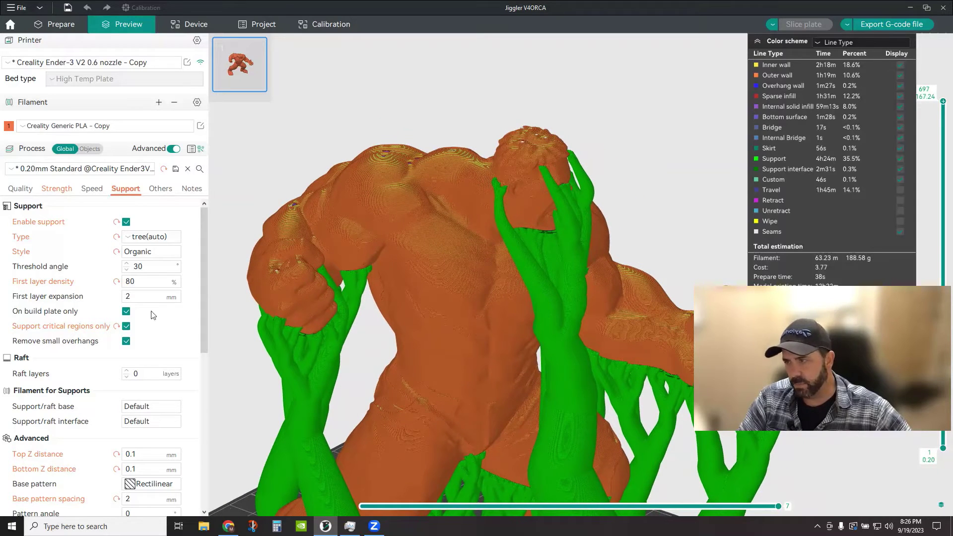
- Set the support threshold angle to 10° and reslice the plate
click(144, 268)
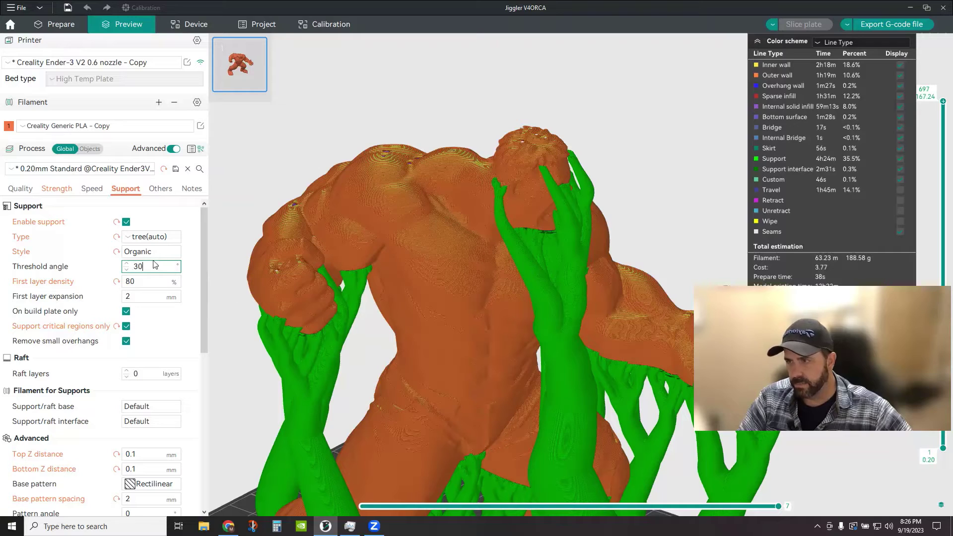
text(1)
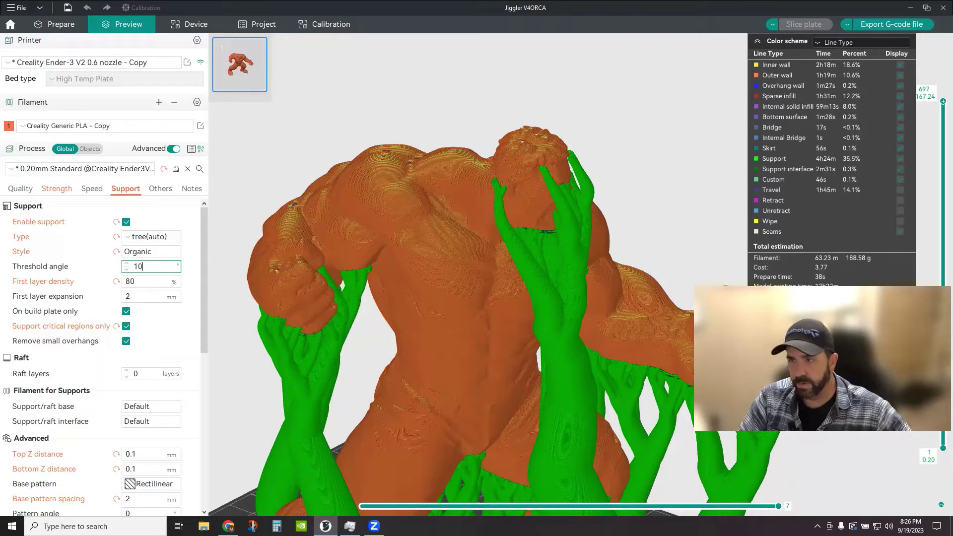
key(Tab)
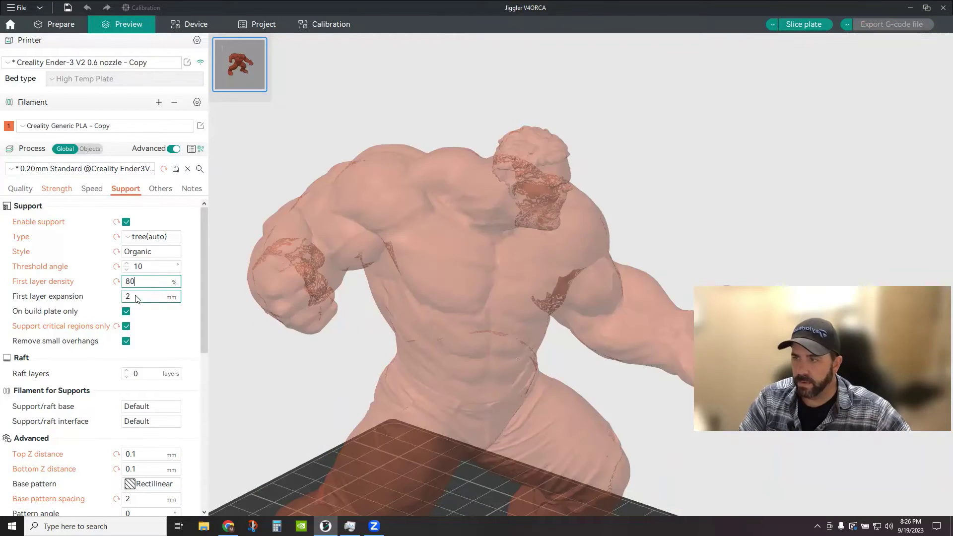
click(801, 25)
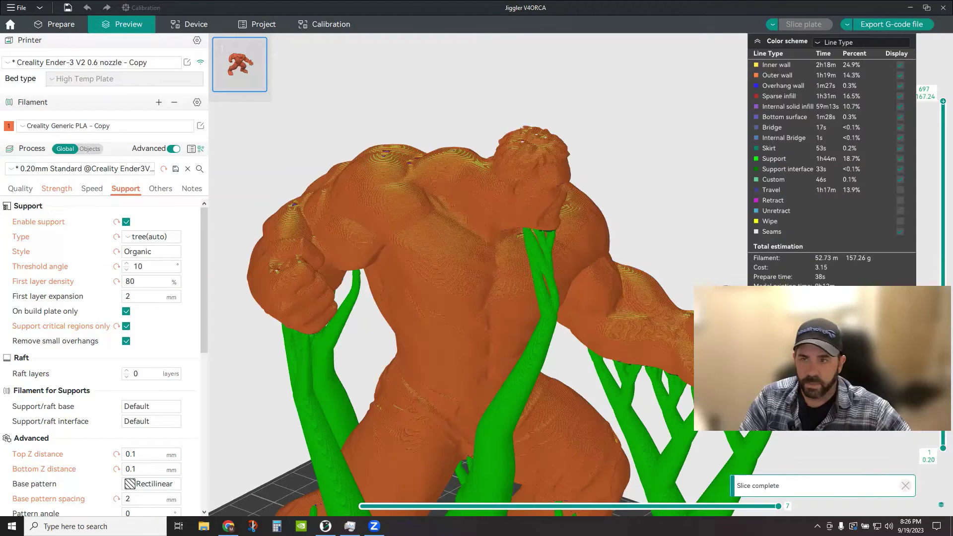
- Inspect the supports under the figure's chin, arms and hands from several angles with the 10° threshold
drag(517, 336, 484, 199)
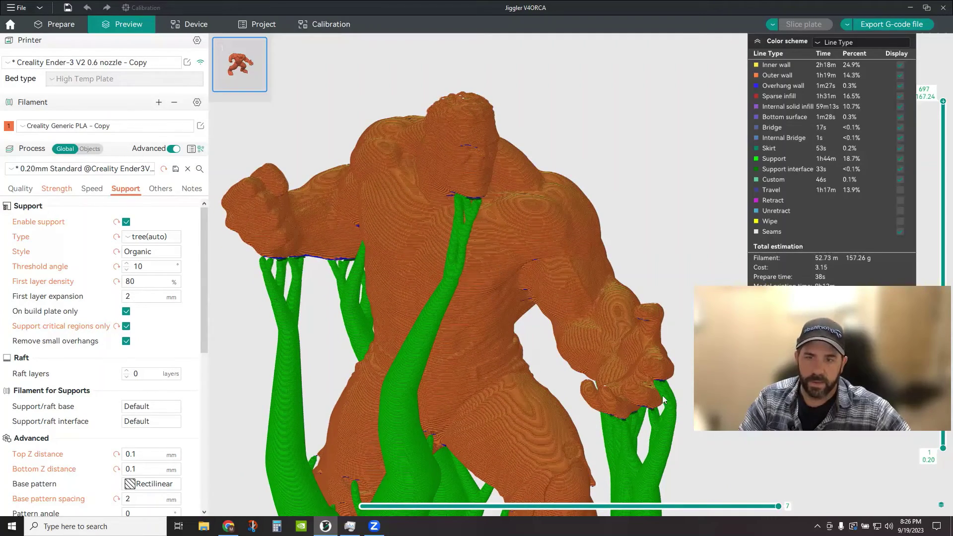
mouse_move(665, 399)
mouse_down()
mouse_move(649, 388)
mouse_move(664, 417)
mouse_move(672, 415)
mouse_move(657, 389)
mouse_up()
drag(626, 340, 670, 289)
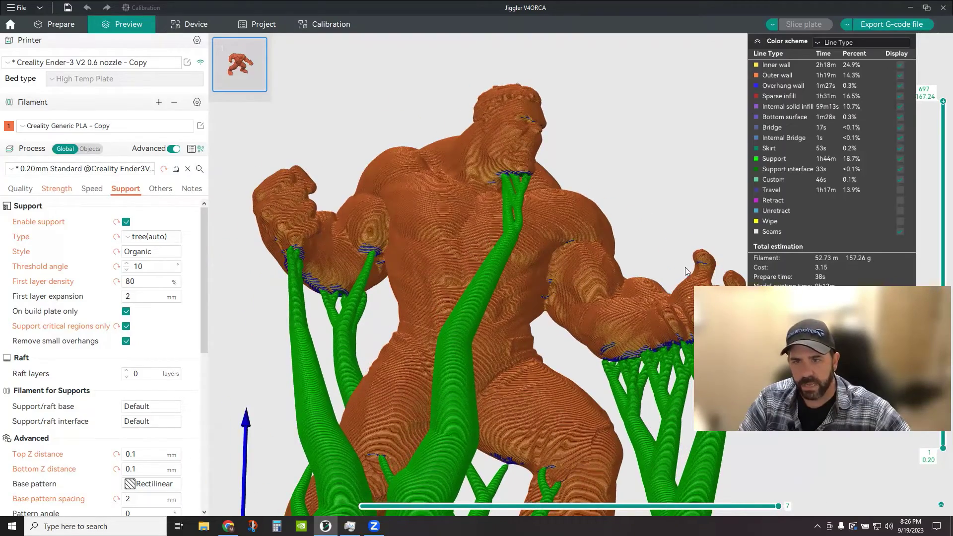
scroll(715, 268, up, 1)
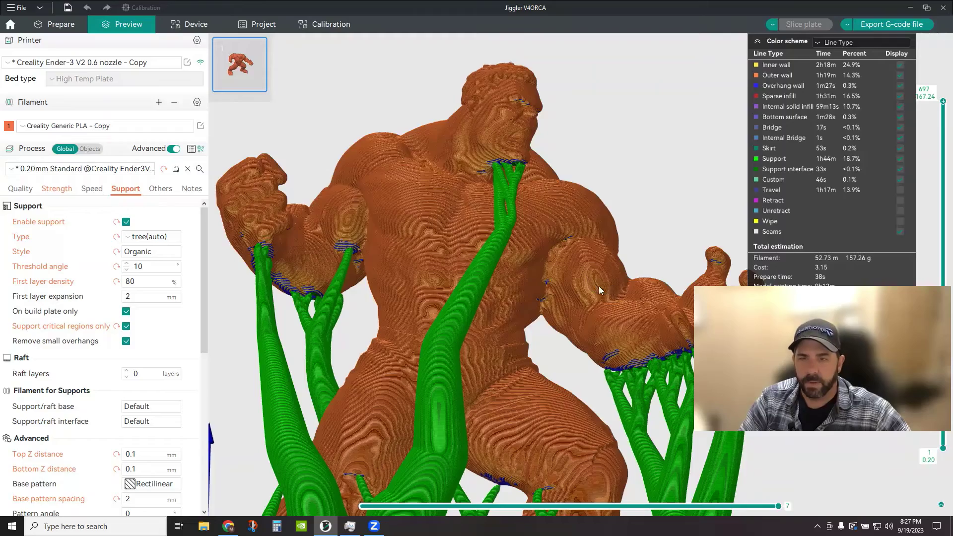
drag(599, 286, 594, 292)
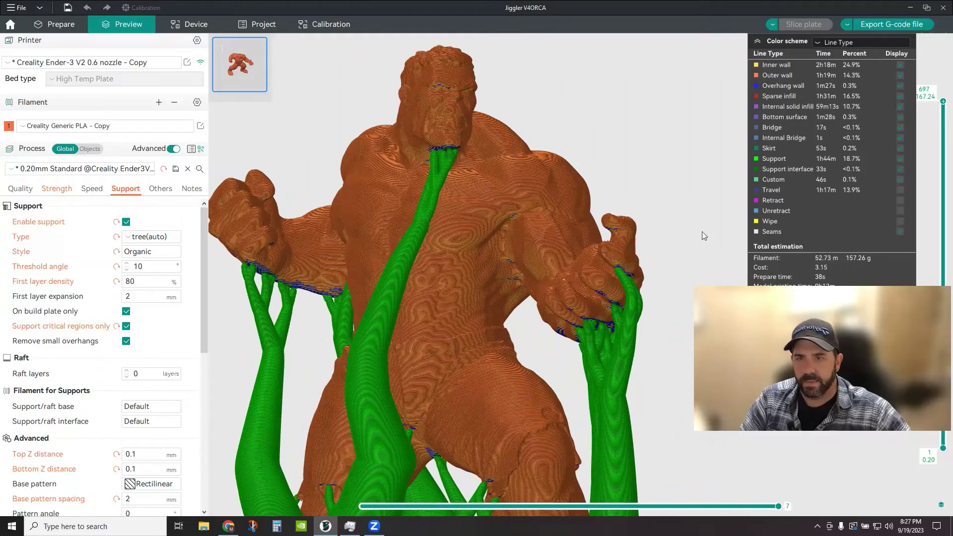
- Examine the supports around the figure's open hand and torso up close, and those under its back and legs from behind
scroll(626, 226, up, 2)
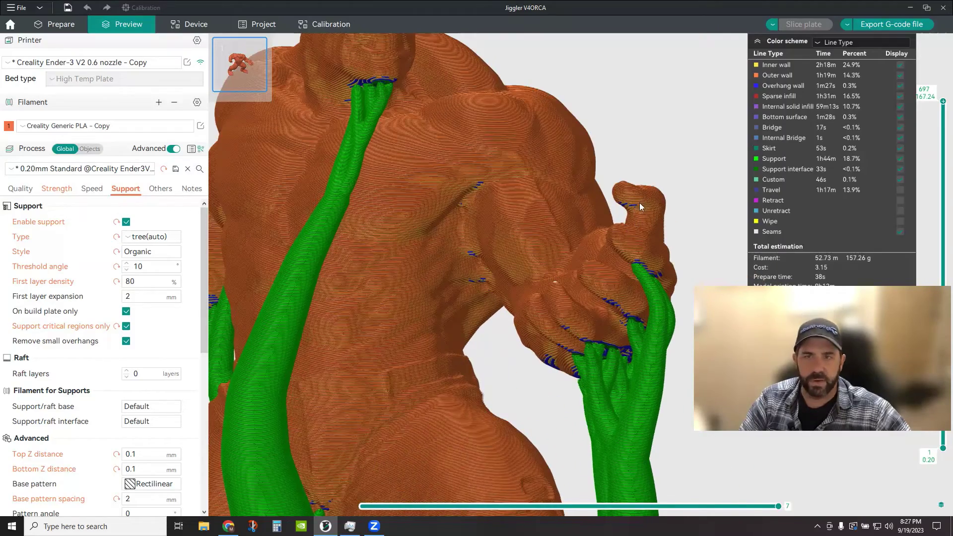
scroll(639, 204, up, 1)
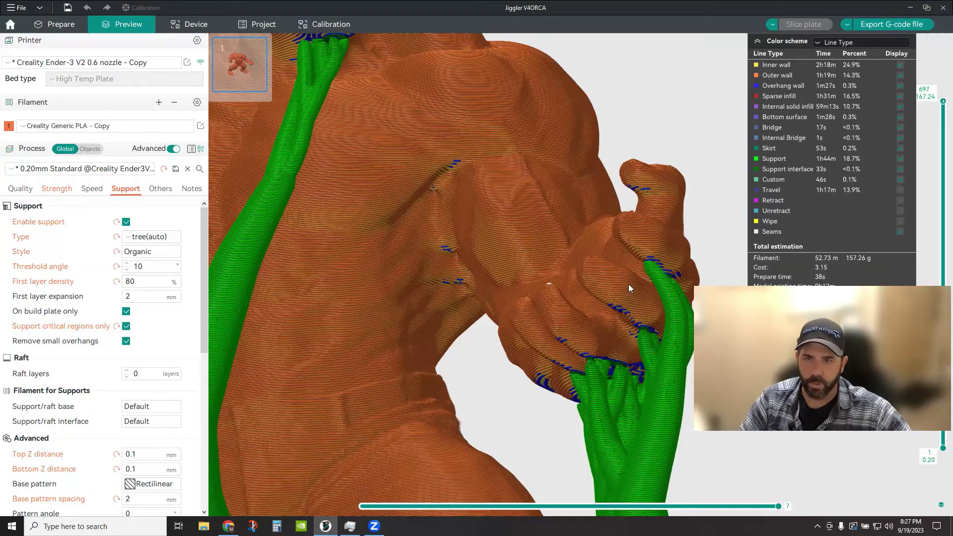
scroll(636, 281, down, 5)
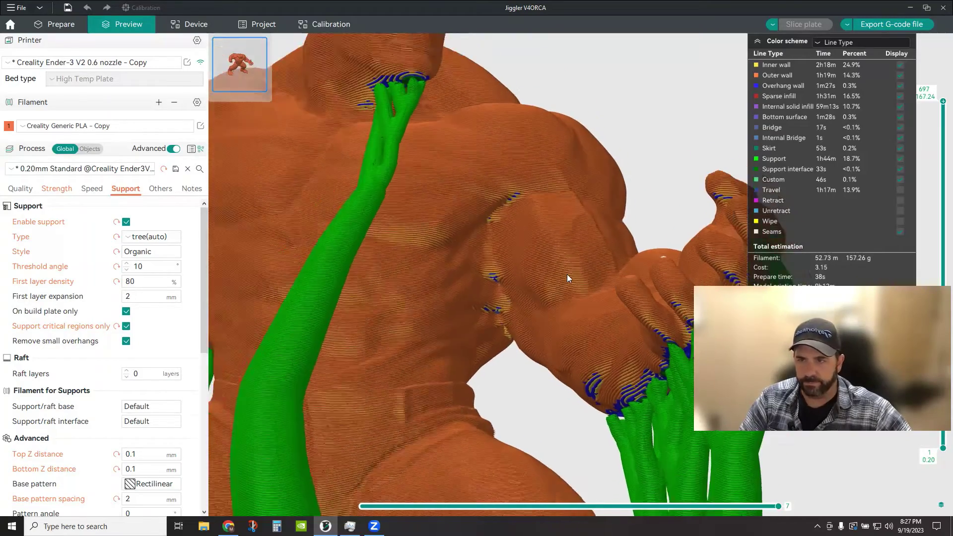
drag(565, 274, 477, 344)
scroll(465, 299, down, 4)
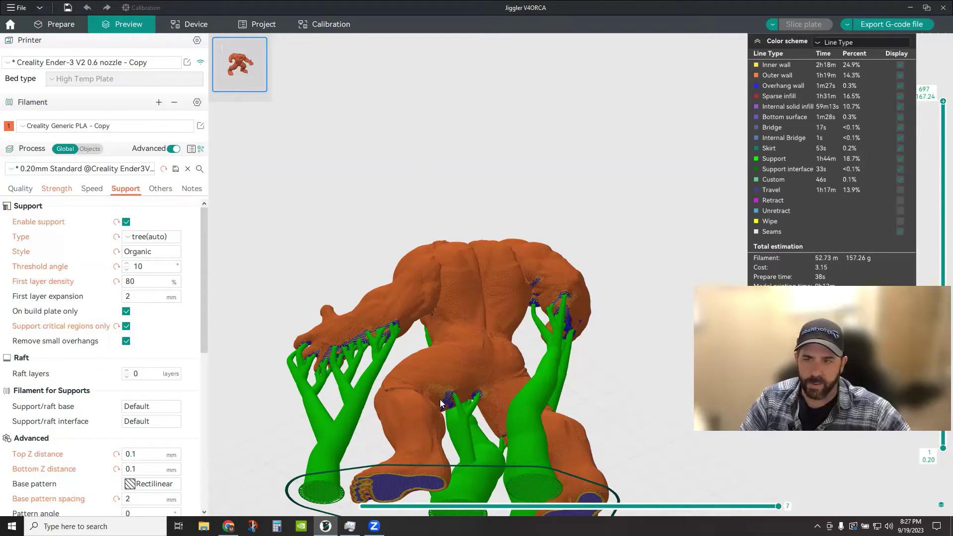
drag(460, 401, 432, 406)
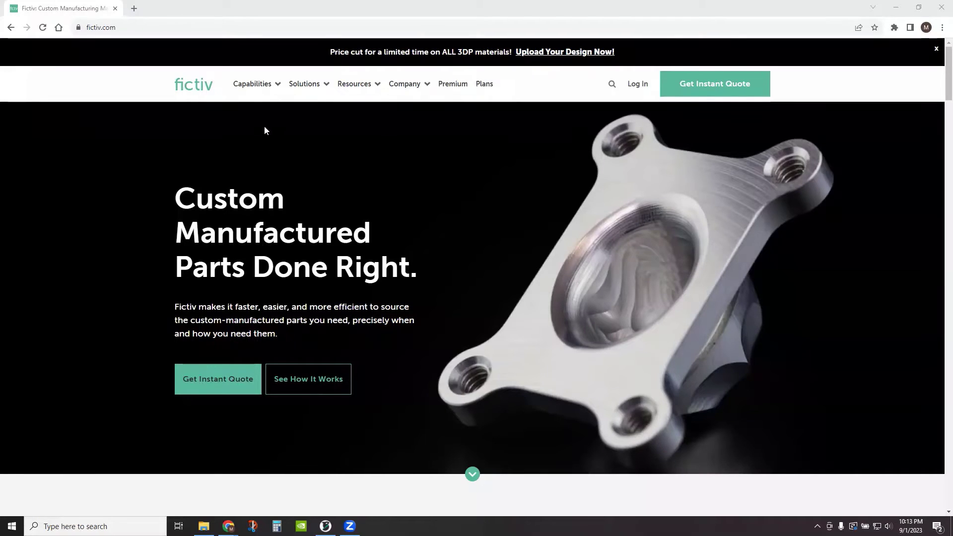
- Switch to the Fictiv website in the browser, start an instant quote for 3D Printing and upload the putterv4_v7 STEP part
mouse_move(252, 80)
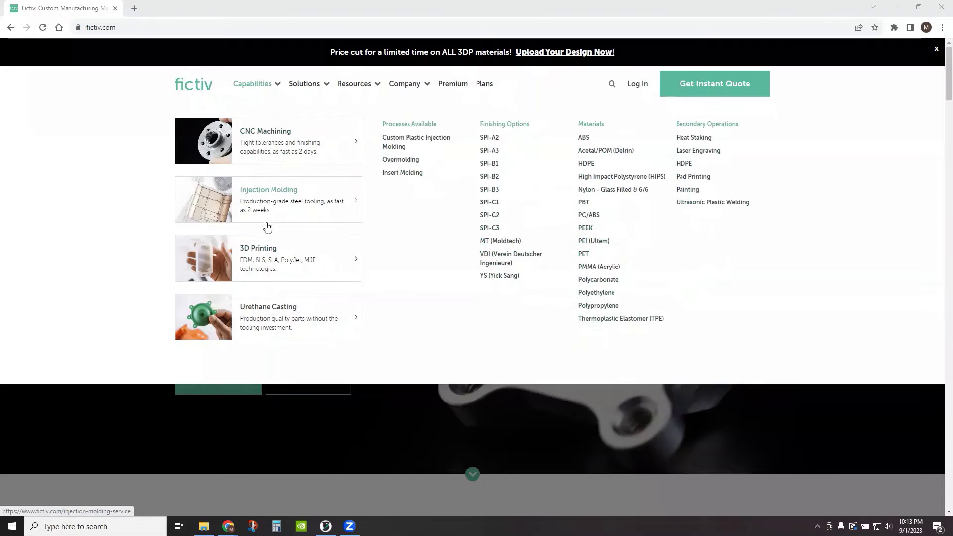
mouse_move(276, 307)
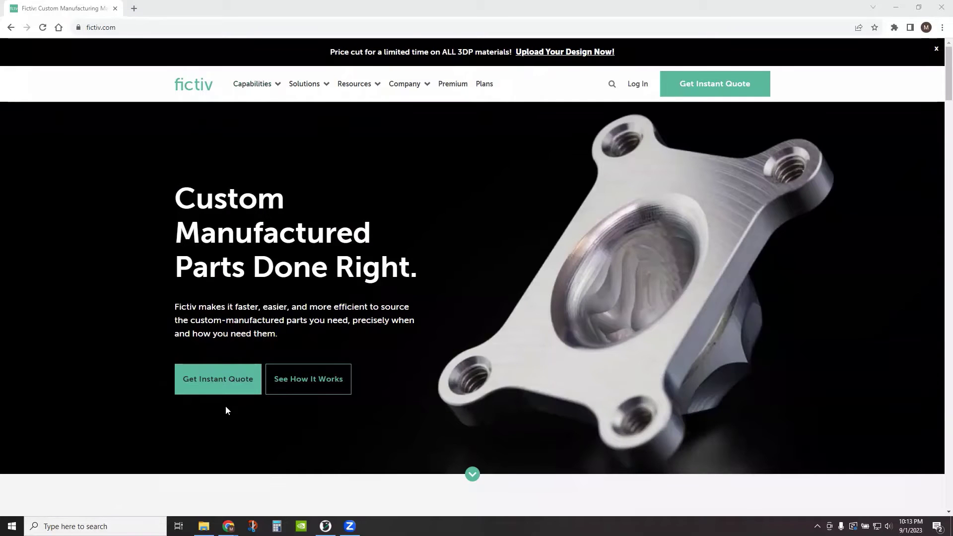
scroll(225, 406, down, 4)
scroll(226, 405, up, 4)
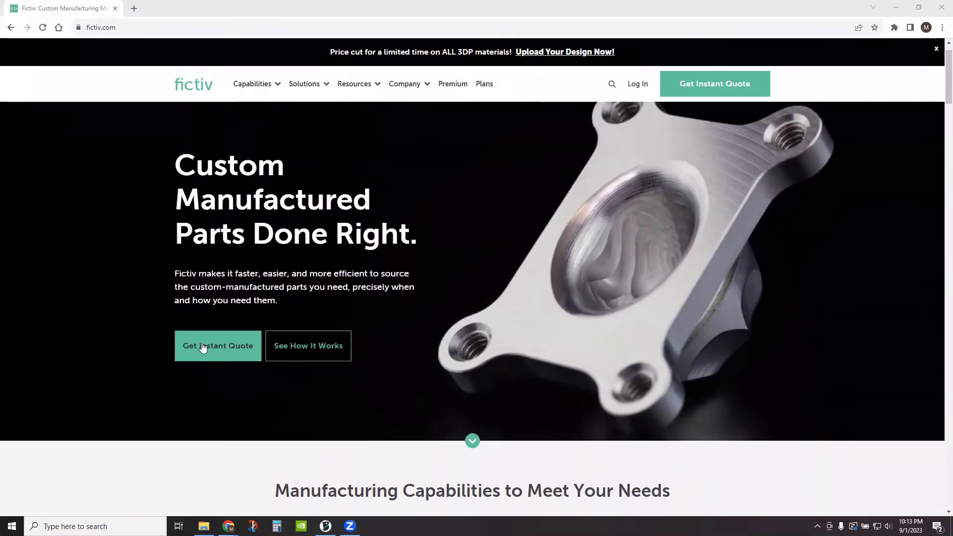
click(204, 343)
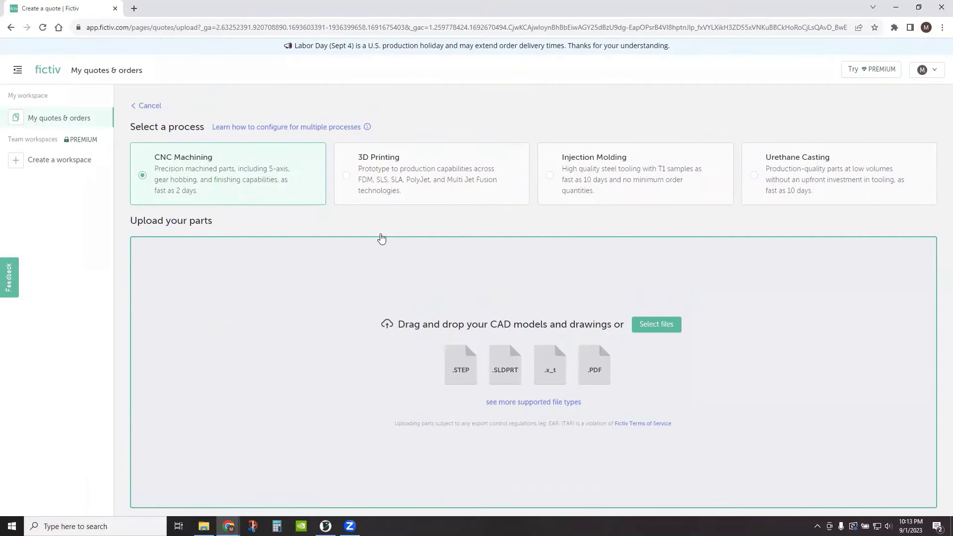
click(426, 178)
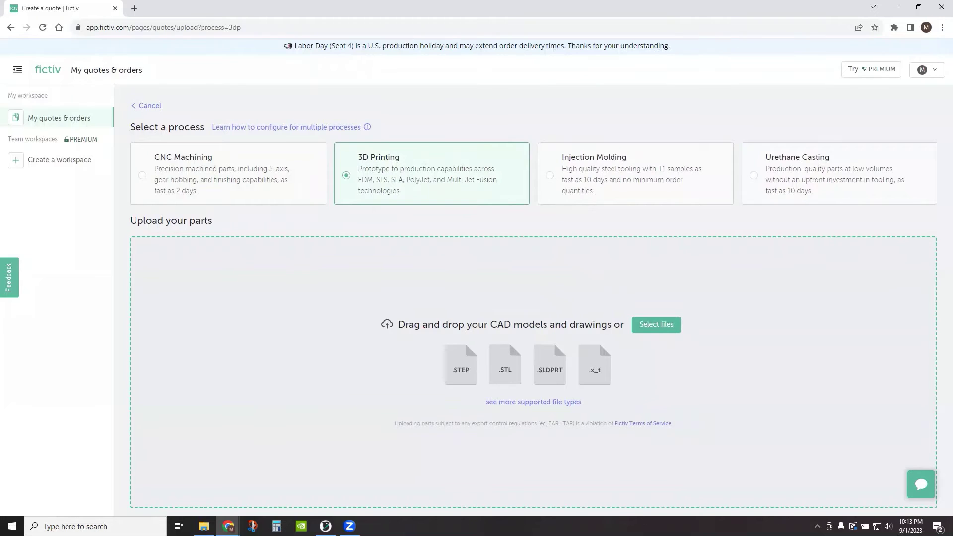
drag(677, 345, 685, 350)
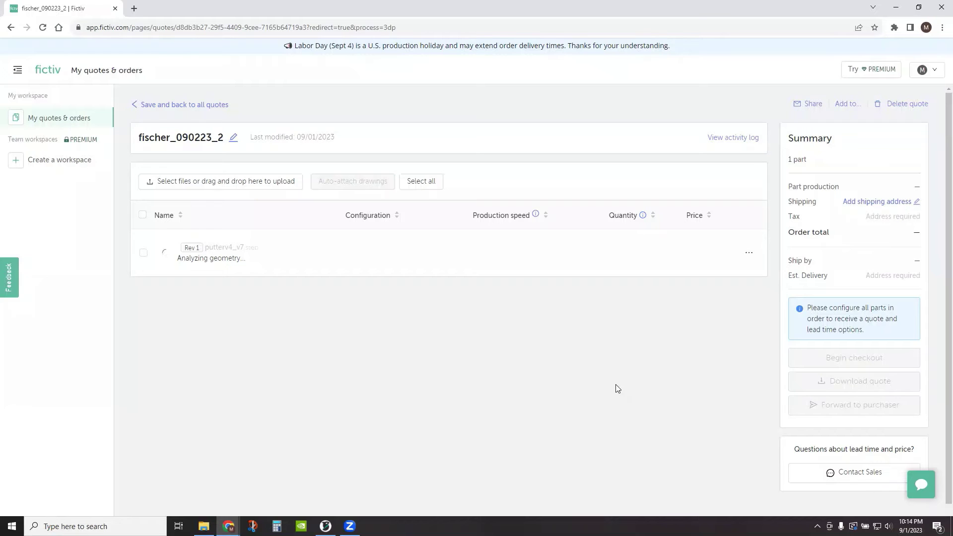
- Configure the putterv4_v7 part for 3D Printing in Nylon 12 Glass-Filled (White) and apply the configuration
click(377, 254)
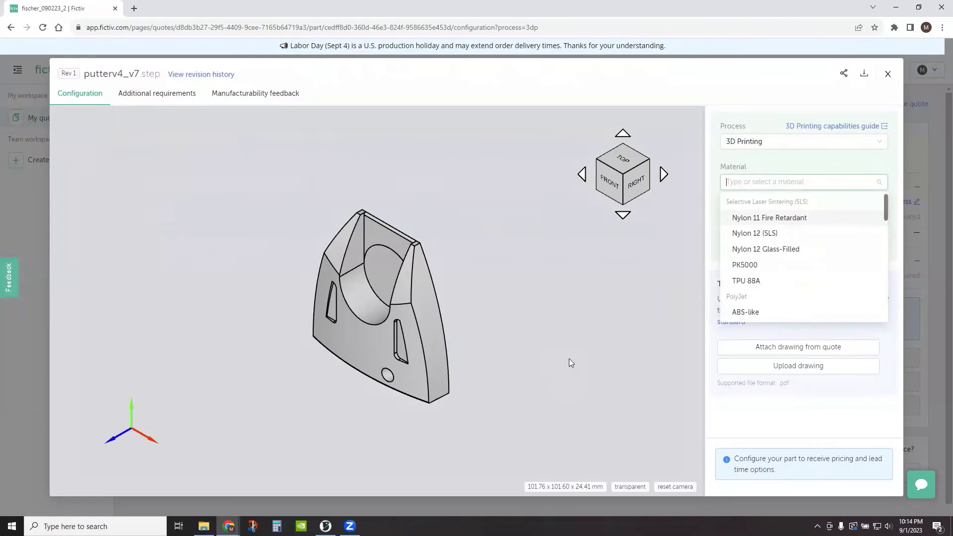
drag(569, 359, 513, 208)
click(609, 162)
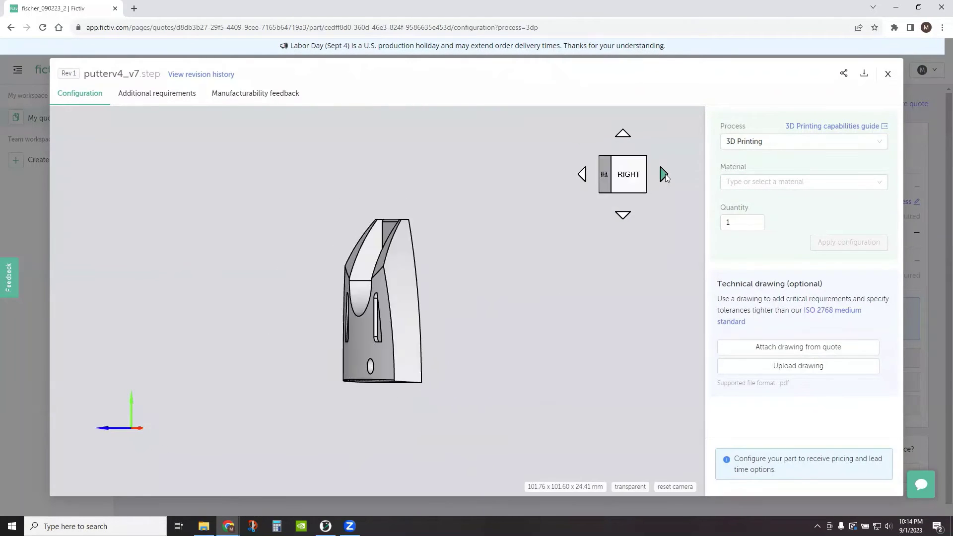
click(665, 174)
click(805, 141)
click(784, 180)
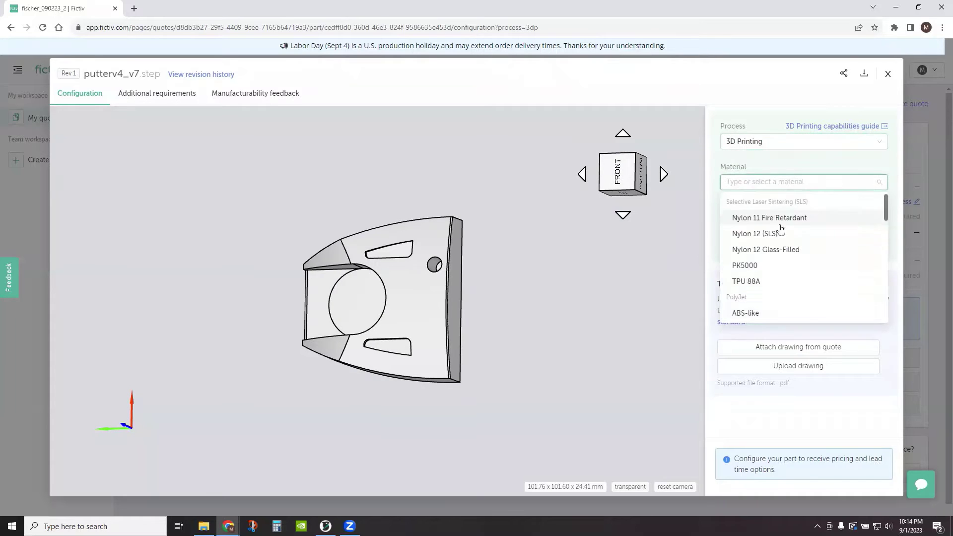
click(781, 228)
click(839, 283)
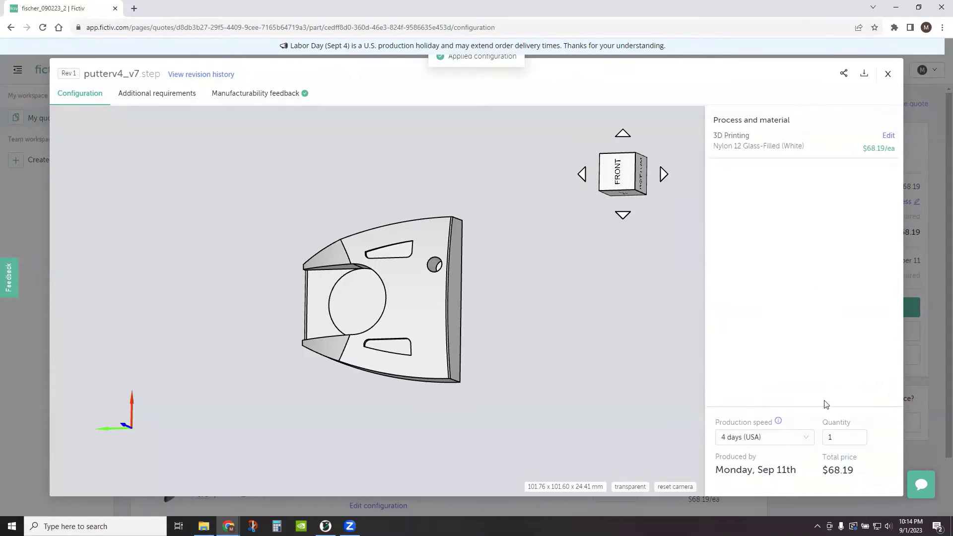
- Set the part quantity to 10 and proceed to checkout, viewing the new shipping address form without filling it in
click(824, 438)
text(0)
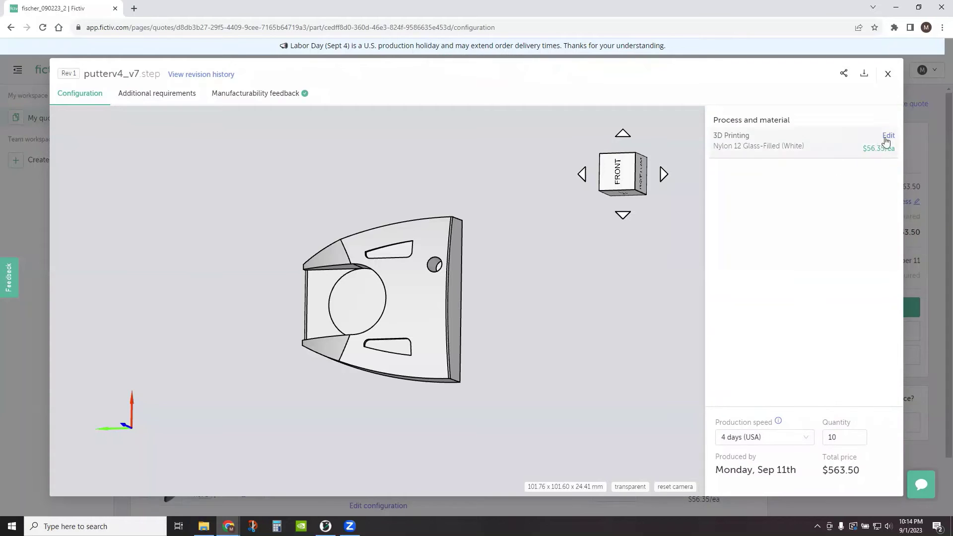
click(888, 73)
click(853, 307)
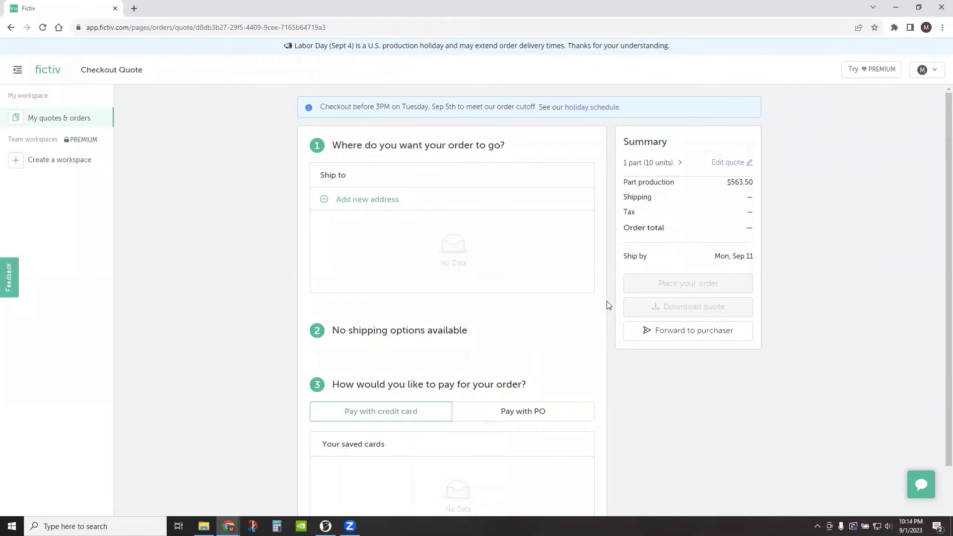
click(323, 200)
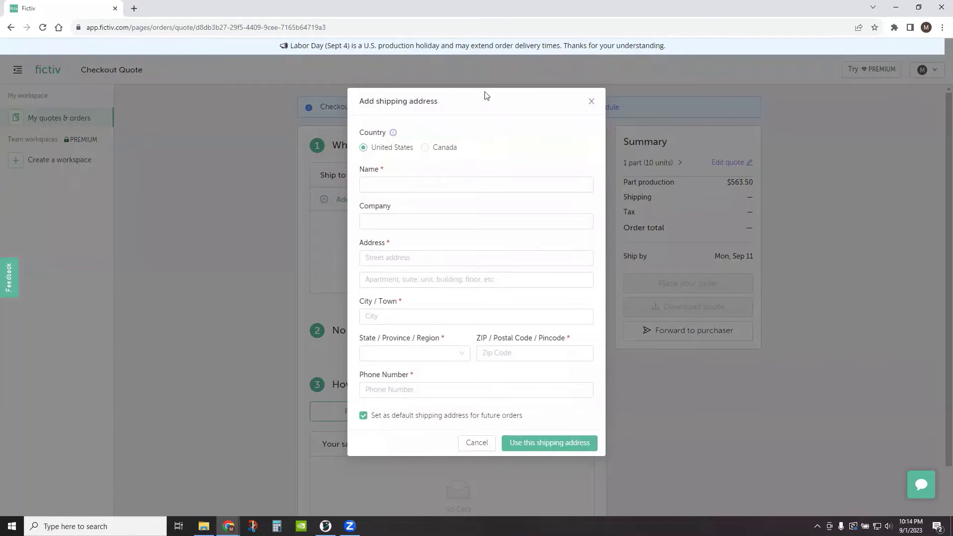
click(590, 101)
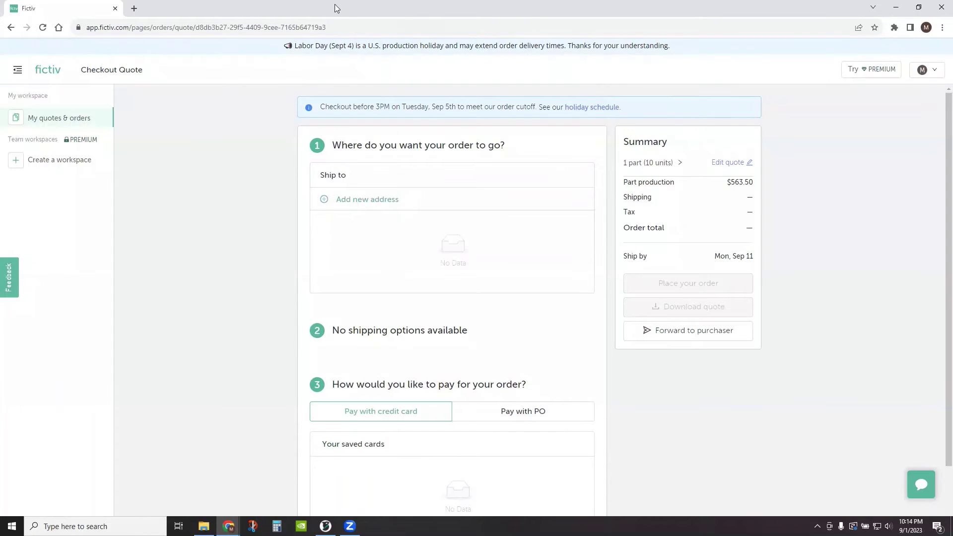
- Return to the fictiv.com home page and look through it
click(335, 28)
text(fictiv.com)
key(Return)
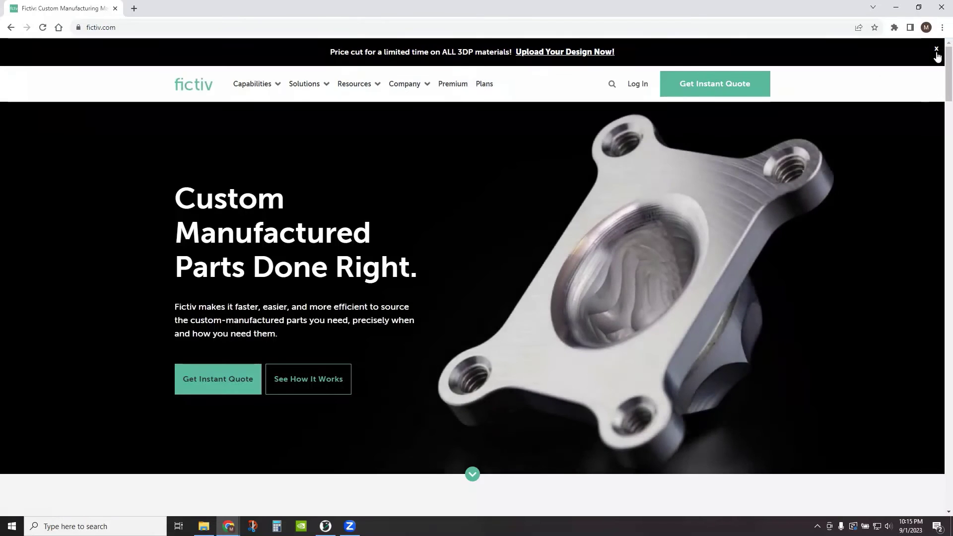
scroll(486, 394, down, 8)
scroll(486, 395, up, 8)
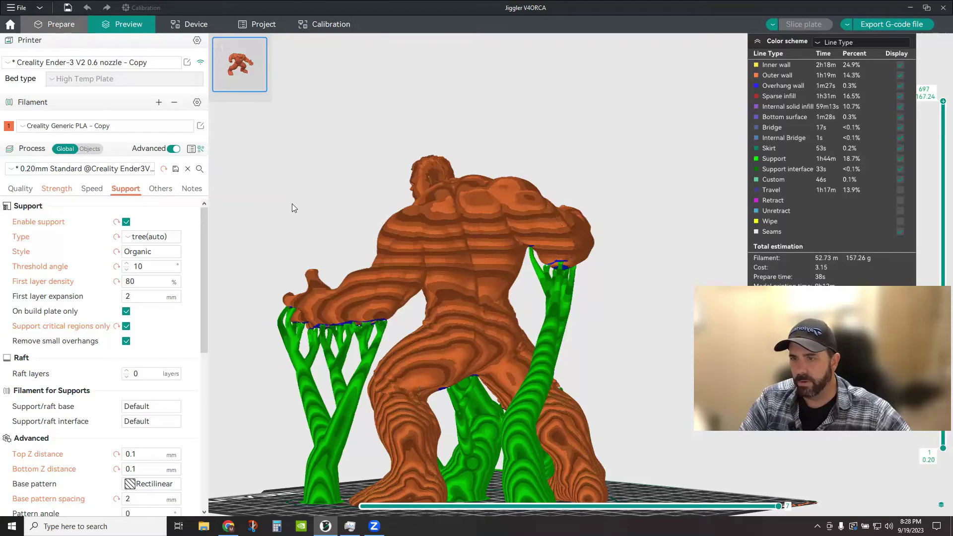
- Switch back to OrcaSlicer, set the figure's support type to tree(manual) and slice the plate
key(Tab)
drag(236, 281, 278, 278)
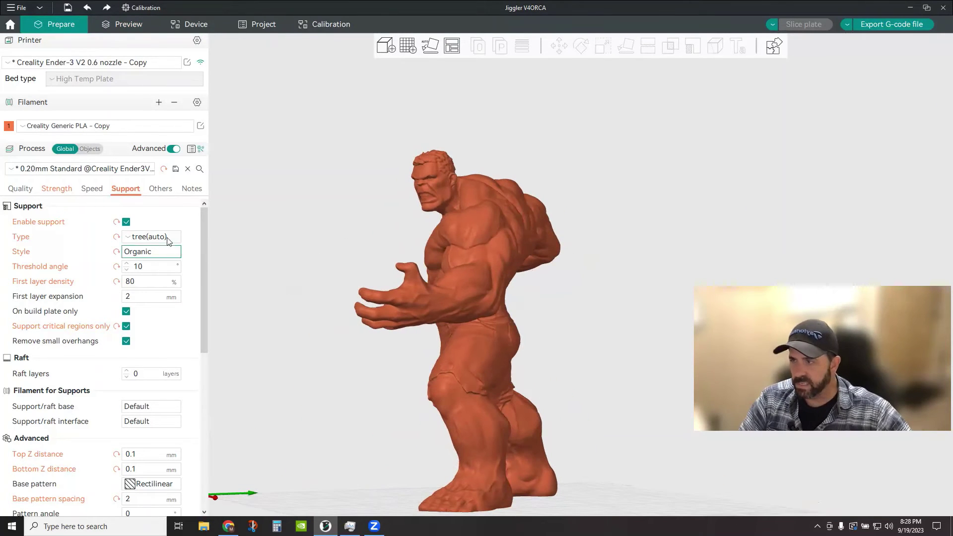
click(153, 237)
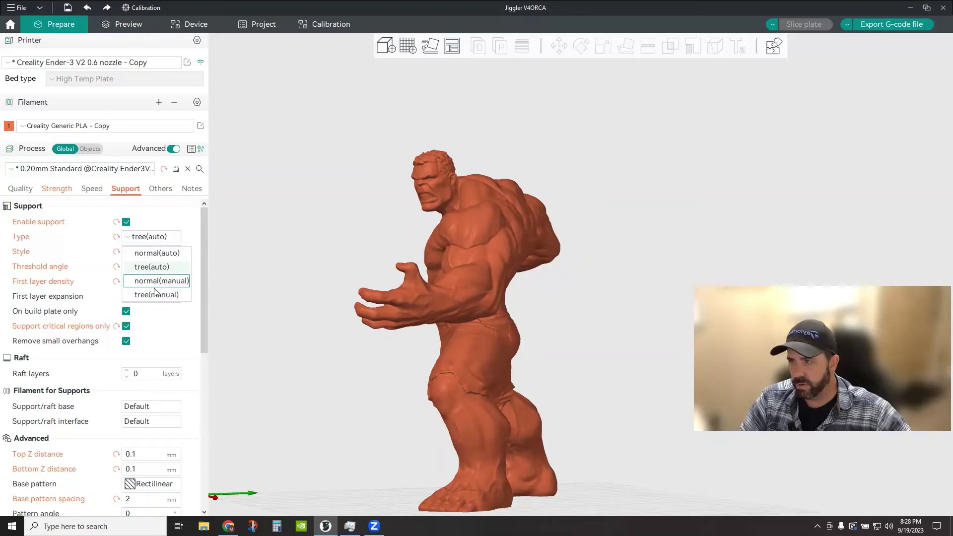
click(170, 299)
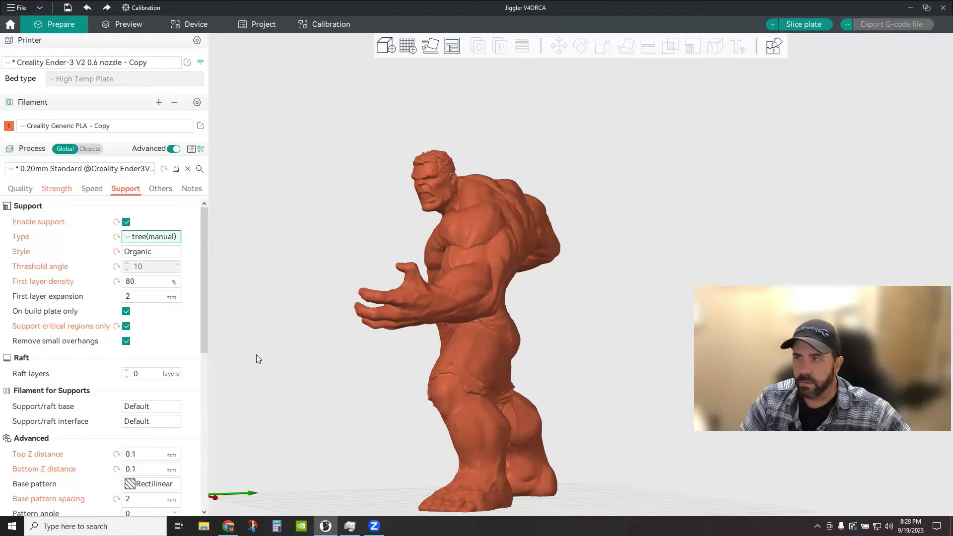
click(804, 24)
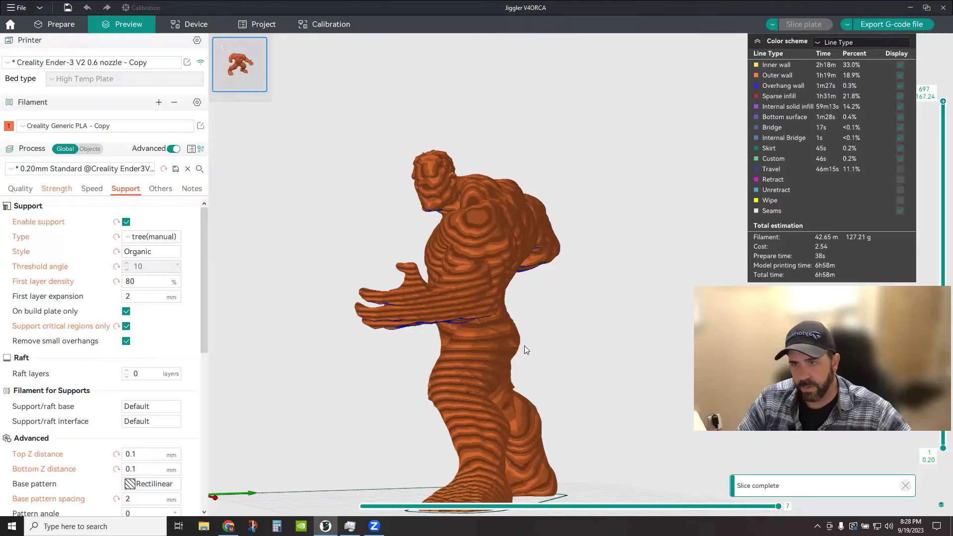
drag(524, 345, 531, 344)
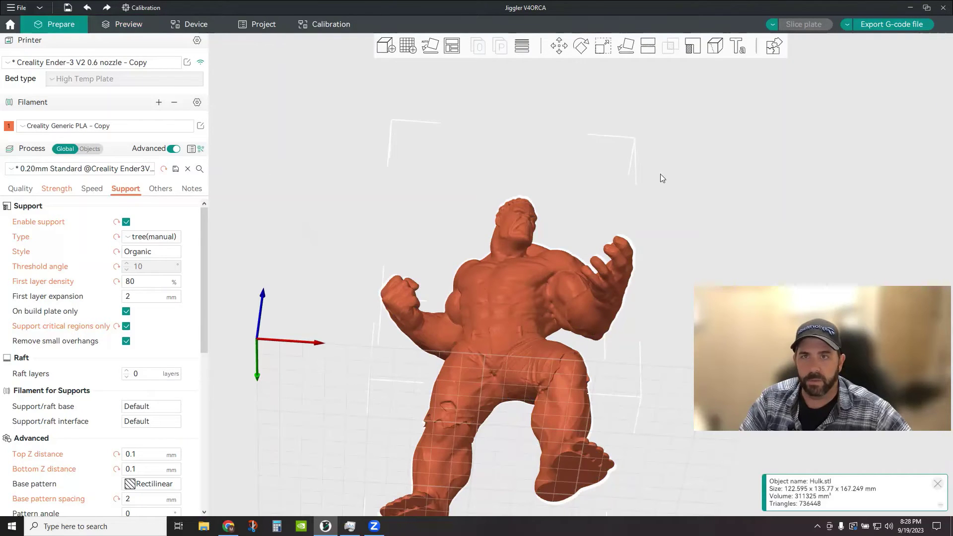
- Start support painting with On overhangs only enabled and paint the underside of the figure's open-handed forearm and fingers
click(693, 47)
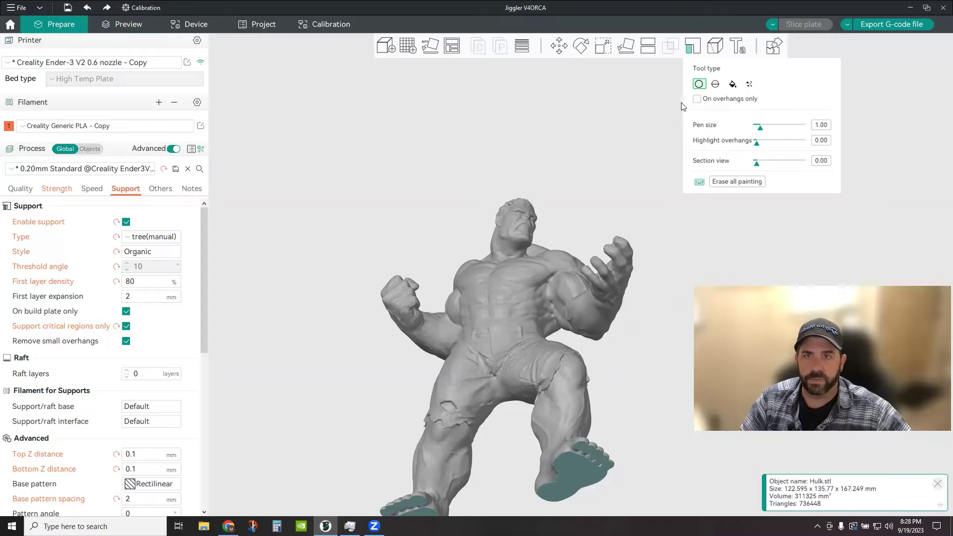
click(697, 98)
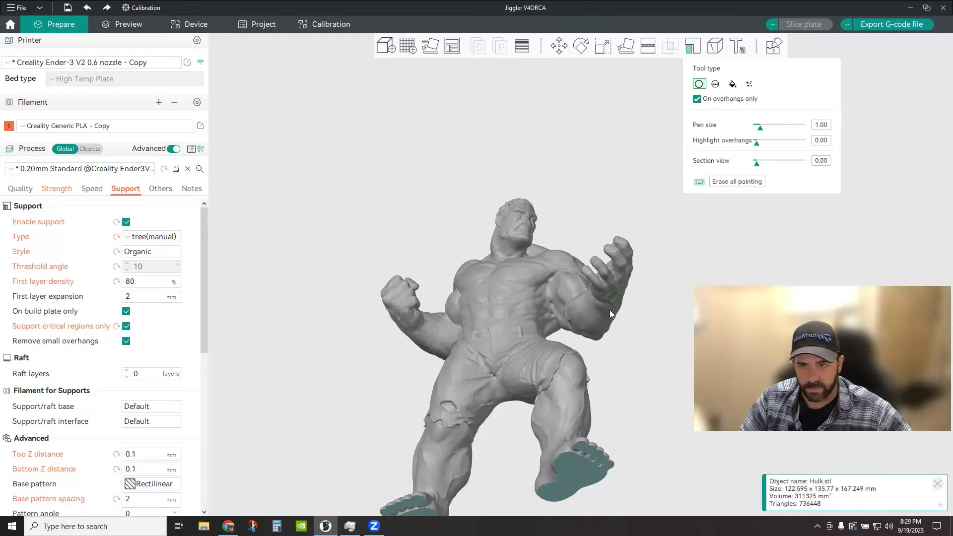
drag(610, 311, 601, 327)
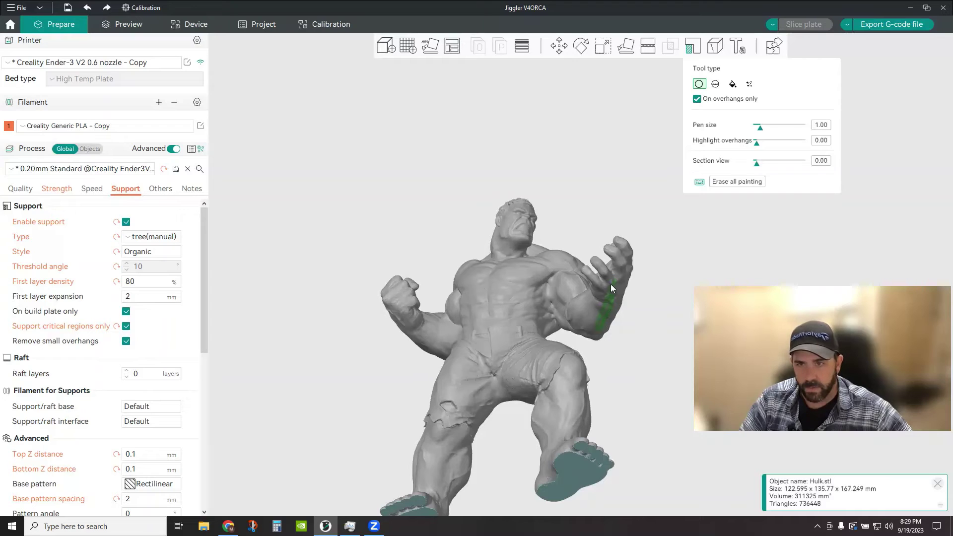
drag(610, 284, 603, 268)
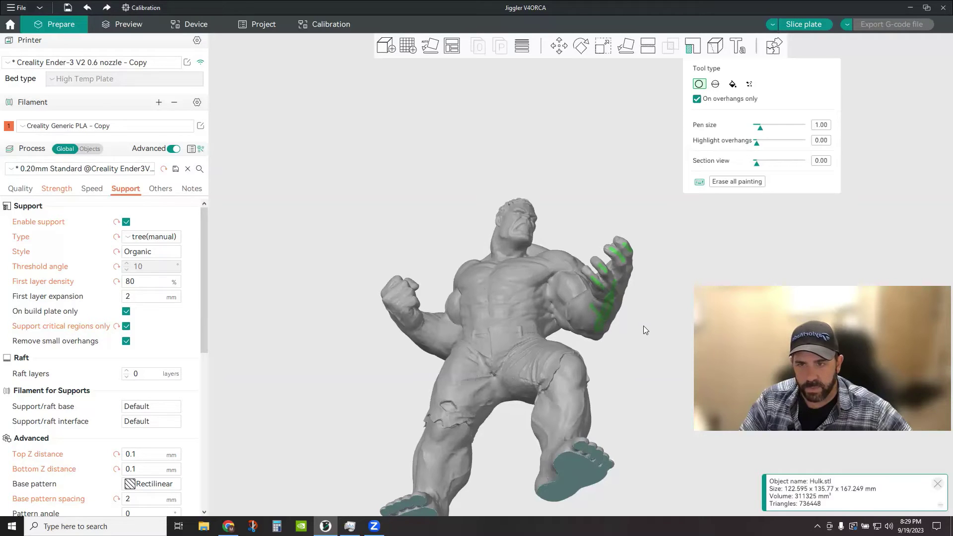
- Paint support areas along the underside of the fisted arm's forearm and a spot under the figure's chin
drag(643, 326, 650, 347)
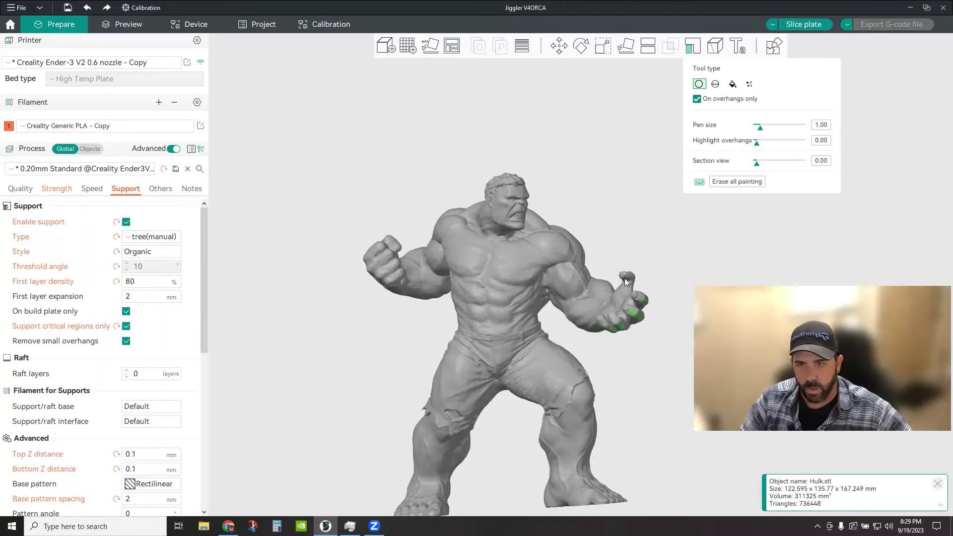
mouse_move(416, 367)
mouse_down()
mouse_move(461, 347)
mouse_move(463, 327)
mouse_move(416, 270)
mouse_up()
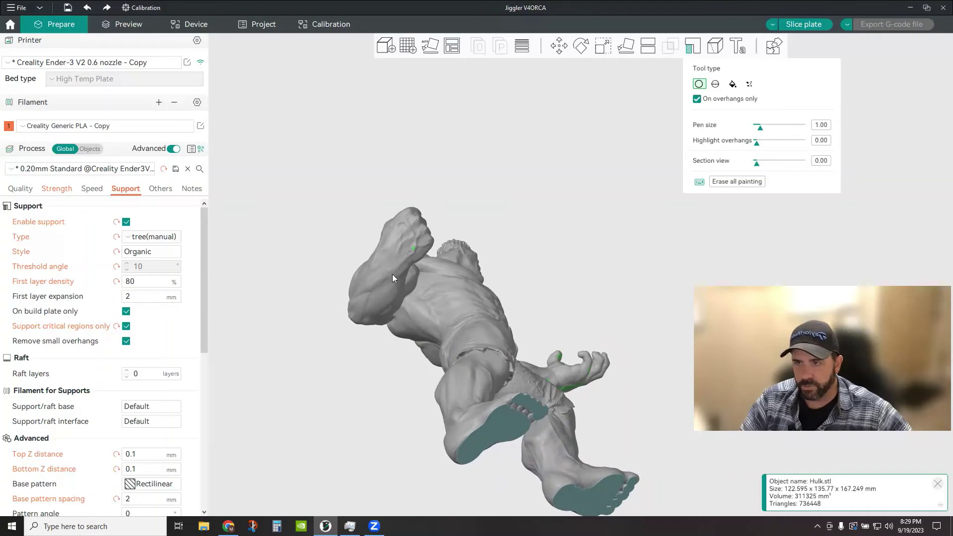
drag(373, 318, 401, 282)
drag(422, 247, 407, 265)
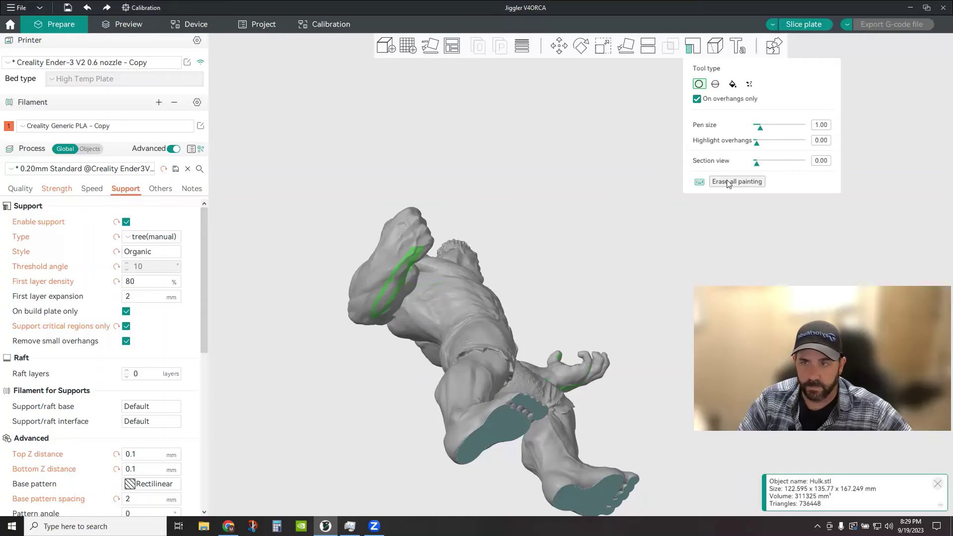
mouse_move(335, 417)
mouse_down()
mouse_move(371, 404)
mouse_move(371, 382)
mouse_move(357, 379)
mouse_move(402, 388)
mouse_move(447, 351)
mouse_move(462, 303)
mouse_move(494, 264)
mouse_up()
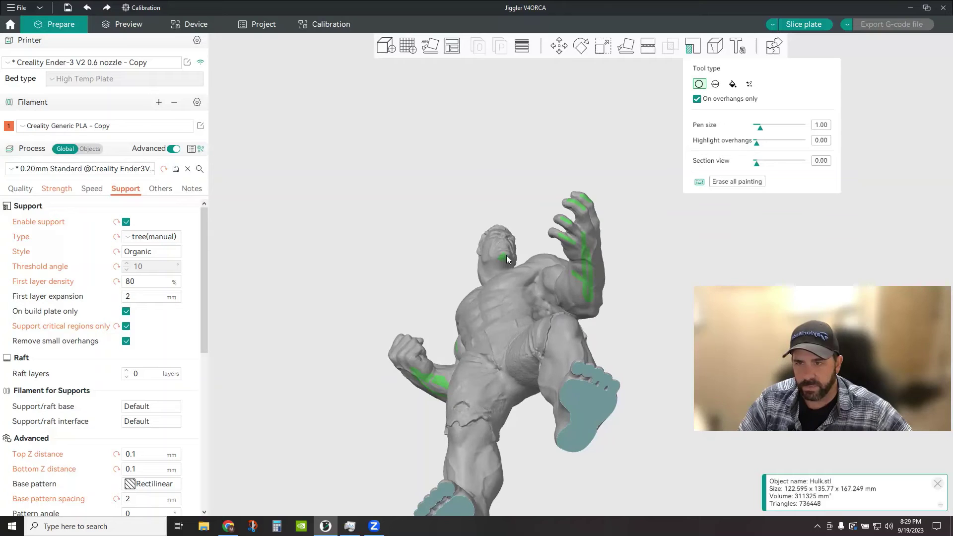
scroll(507, 233, up, 5)
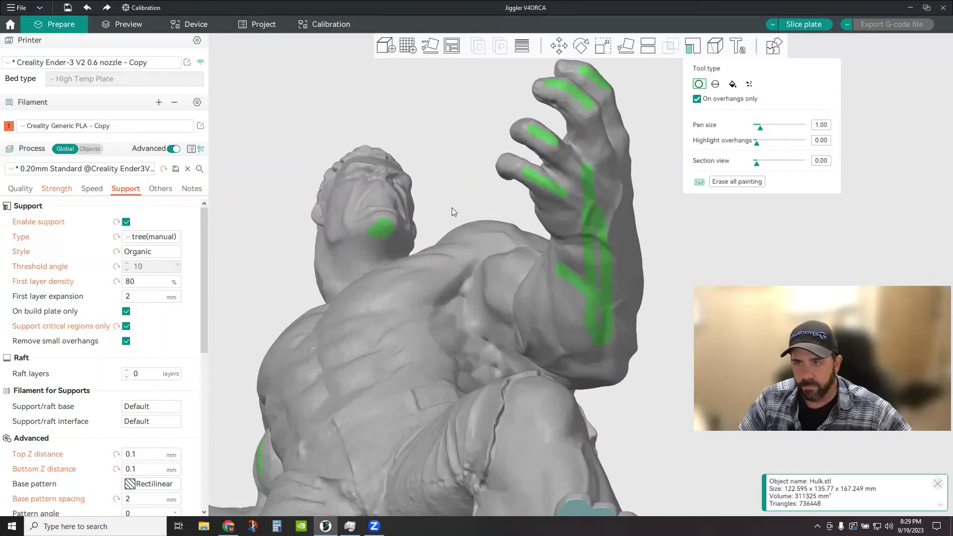
- Paint a small support spot on the figure's brow between the eyes and slice the plate
scroll(452, 212, up, 3)
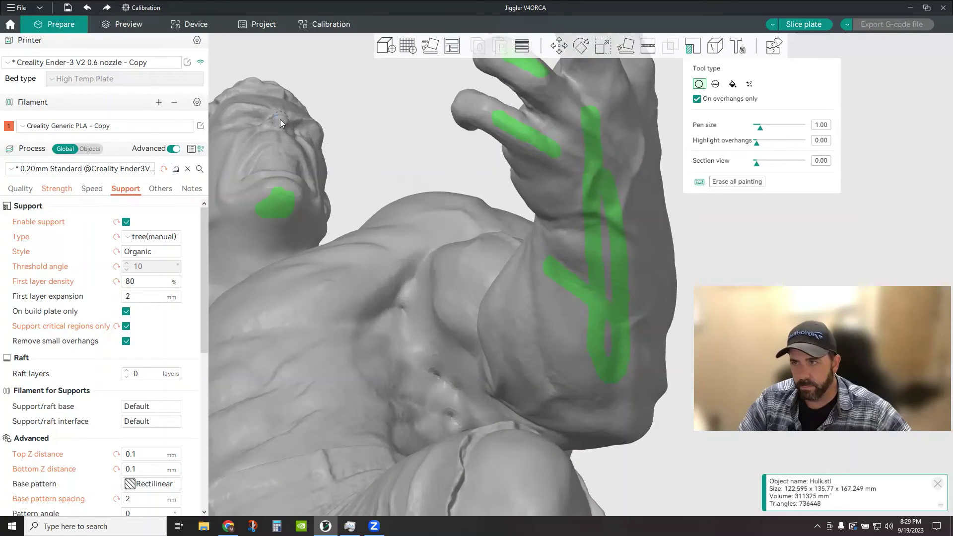
scroll(346, 163, down, 8)
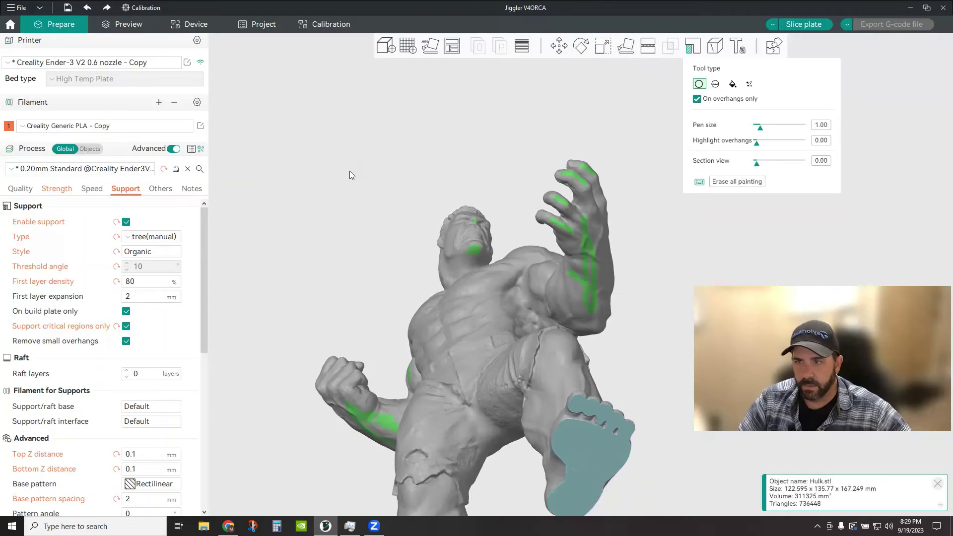
mouse_move(316, 251)
mouse_down()
mouse_move(320, 241)
mouse_move(309, 268)
mouse_move(321, 269)
mouse_move(329, 254)
mouse_move(336, 266)
mouse_move(326, 275)
mouse_up()
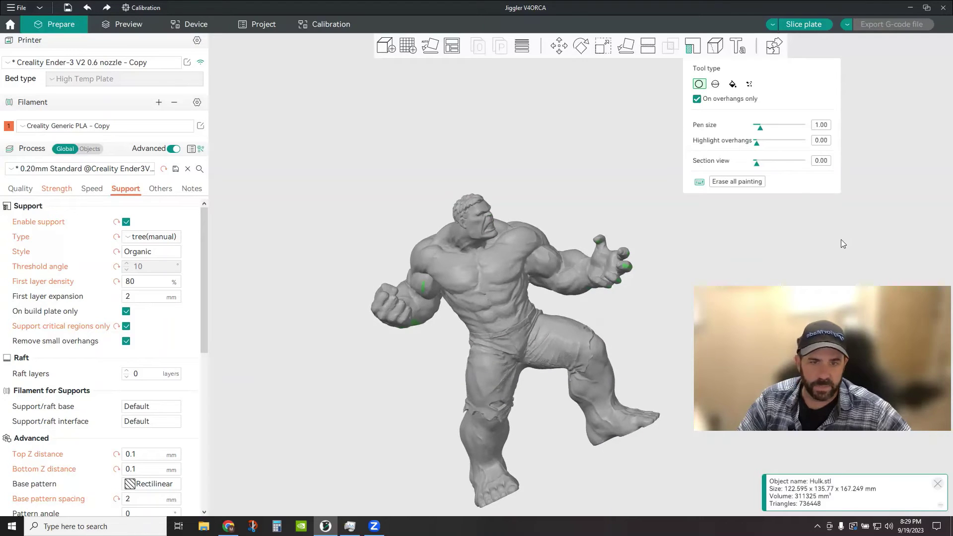
click(805, 24)
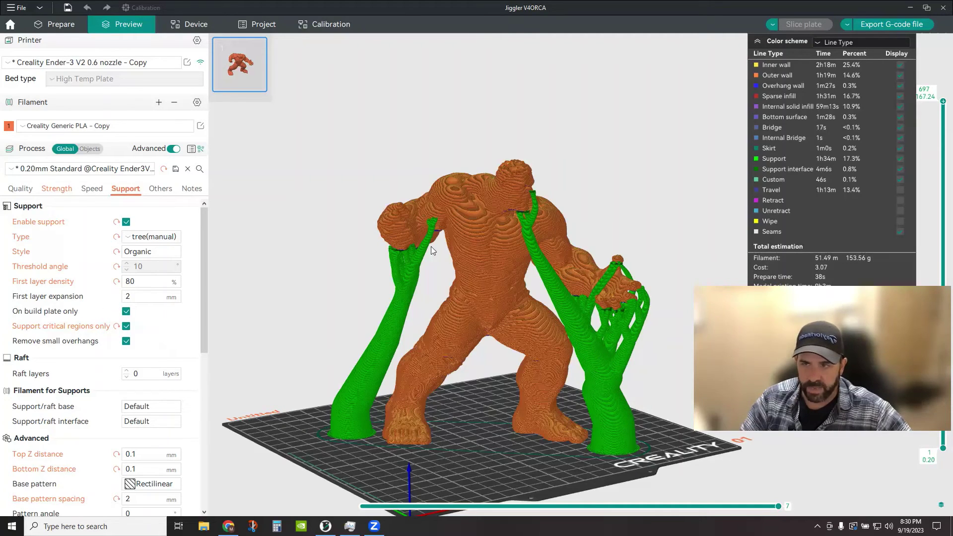
- Examine the sliced manual tree supports under the chin, brow, both forearms and fingers, and their bases on the build plate
scroll(538, 187, up, 5)
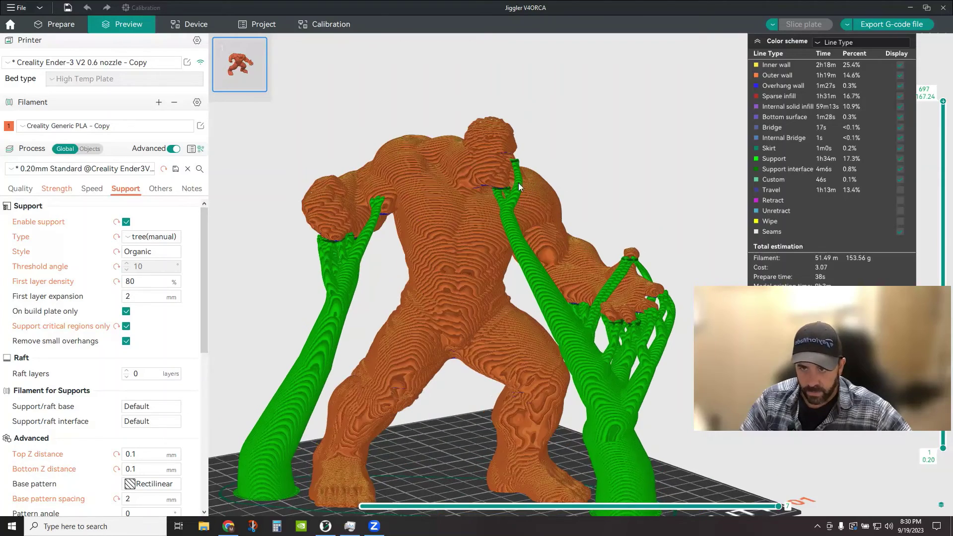
mouse_move(479, 174)
mouse_down()
mouse_move(477, 184)
mouse_move(466, 182)
mouse_up()
drag(463, 174, 461, 170)
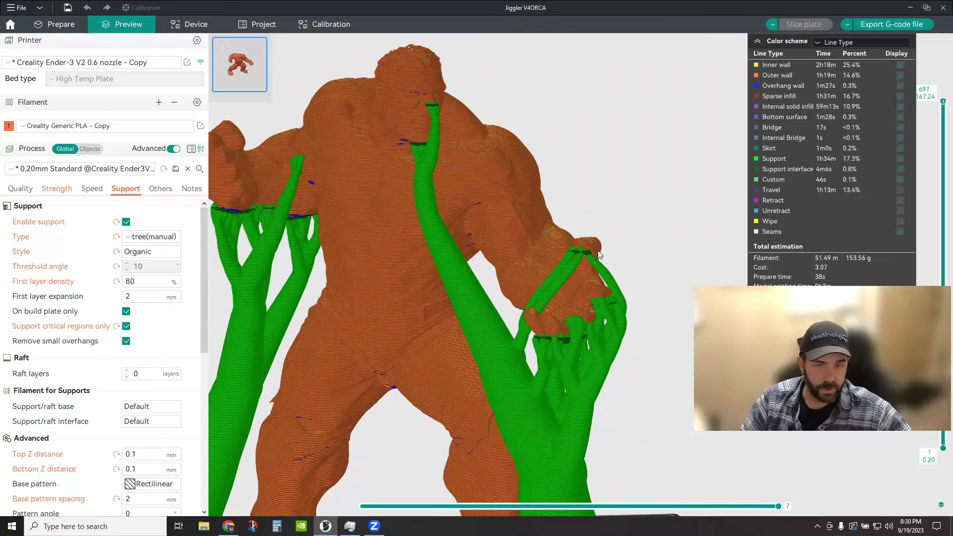
drag(527, 358, 531, 357)
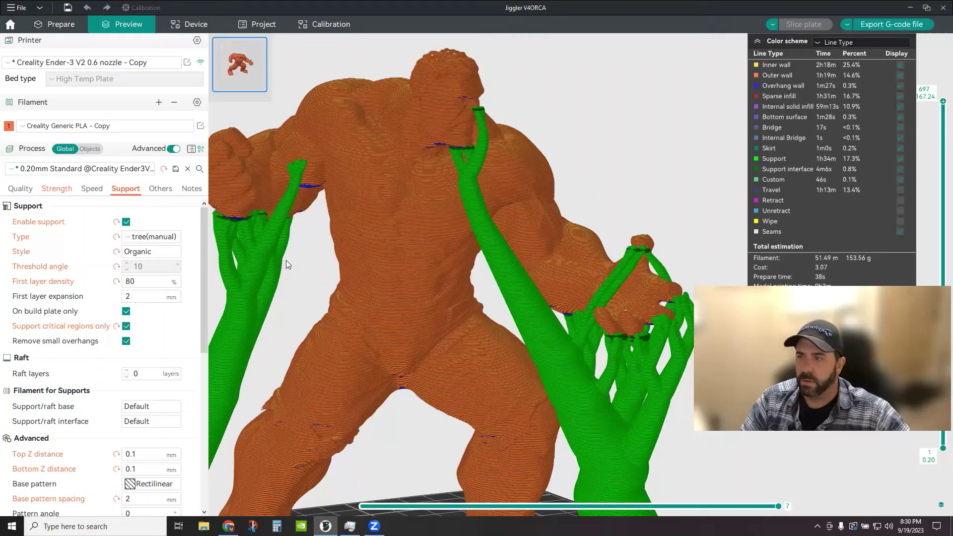
drag(286, 260, 340, 199)
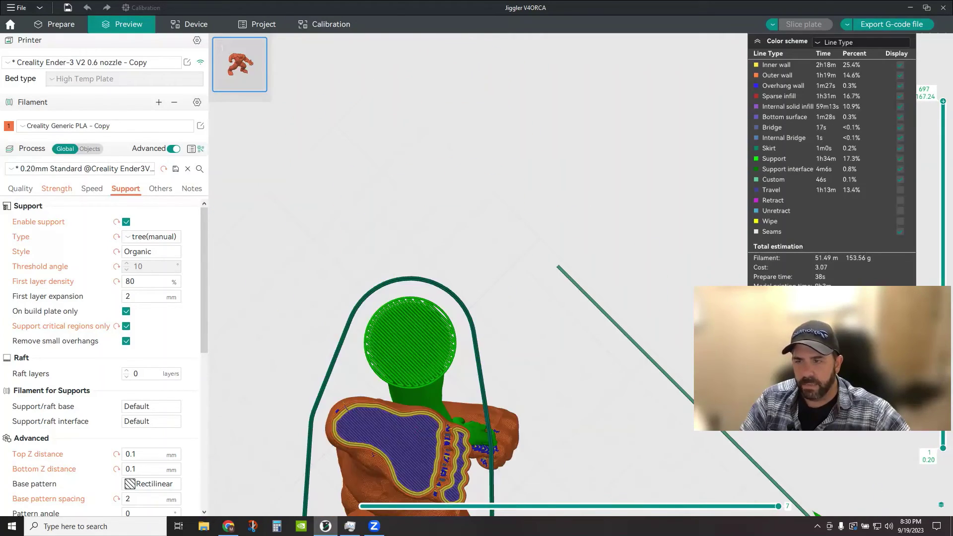
drag(950, 42, 938, 129)
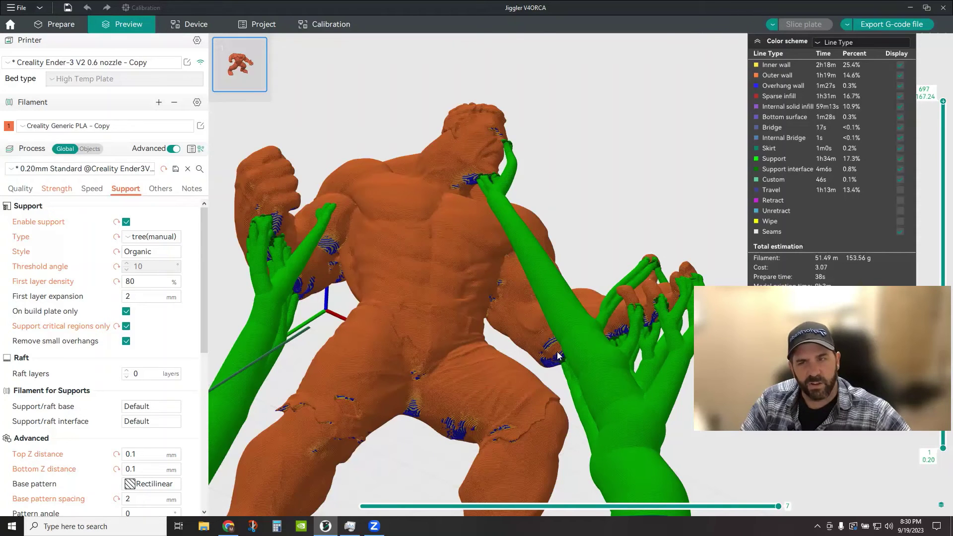
drag(365, 250, 439, 148)
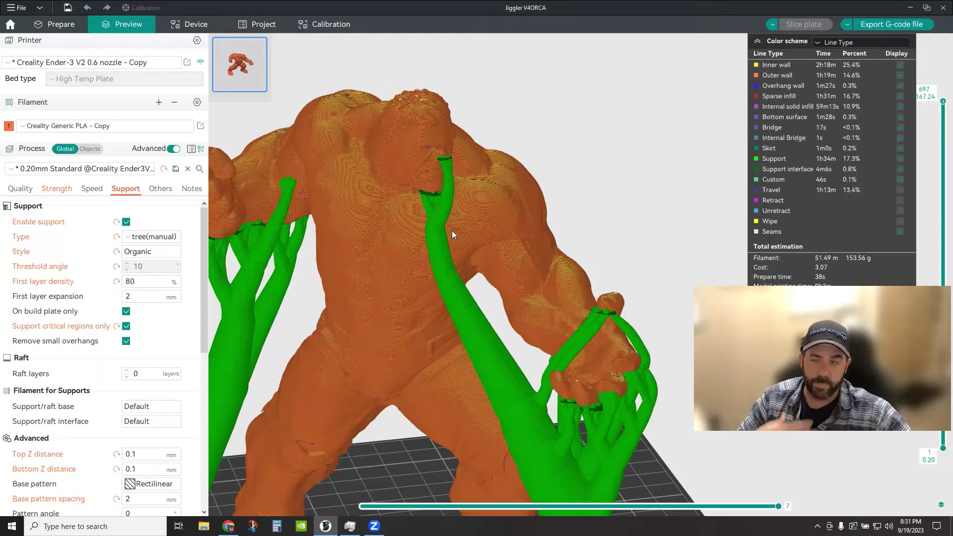
scroll(429, 246, down, 5)
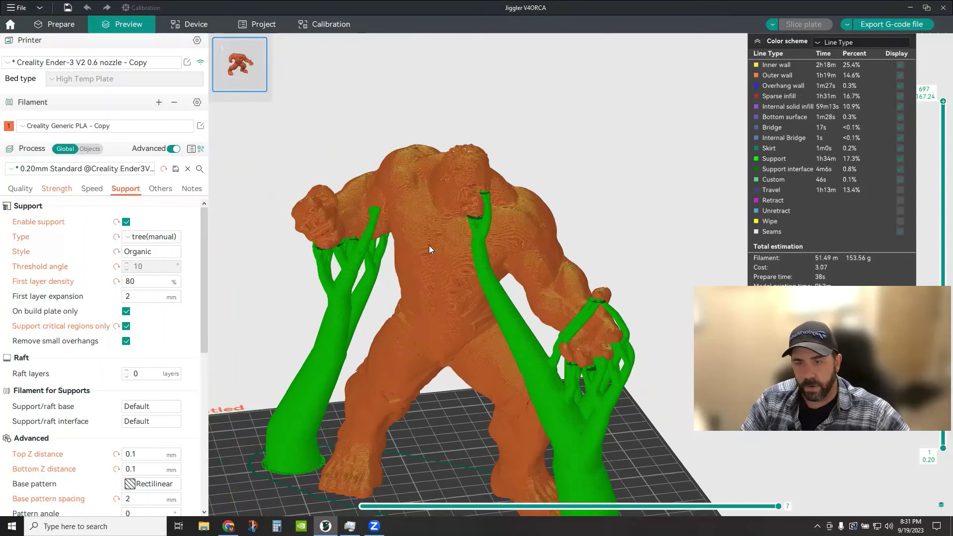